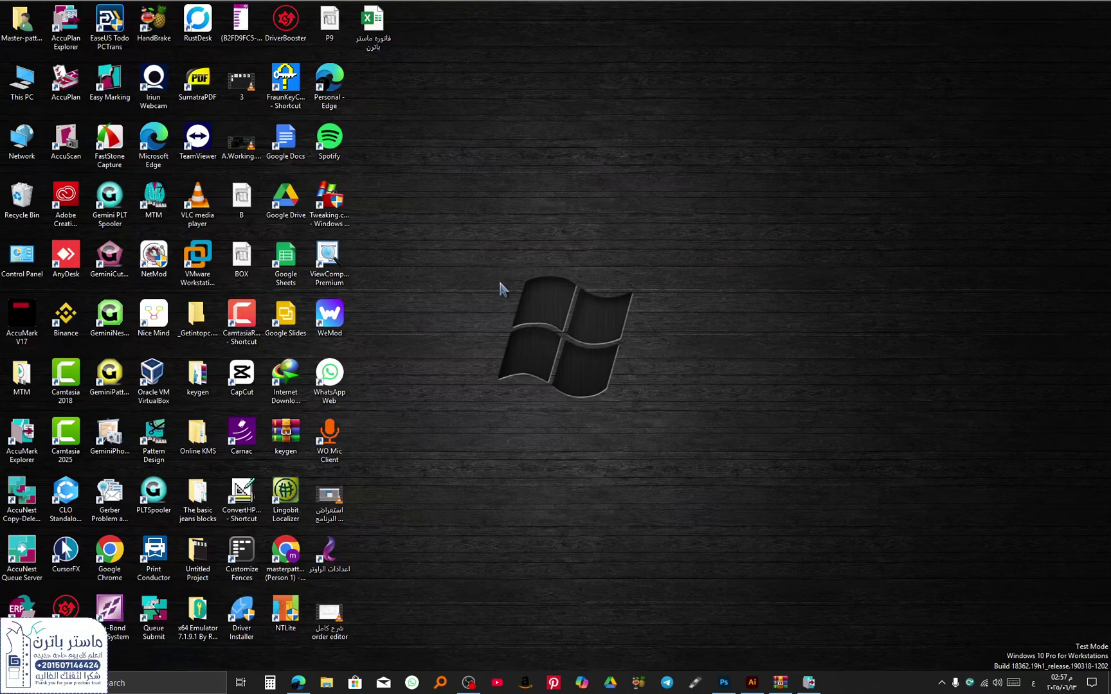
Check the drives listed in This PC and switch to AccuMark Explorer to view the SIL2000-V9 contents
double_click(40, 94)
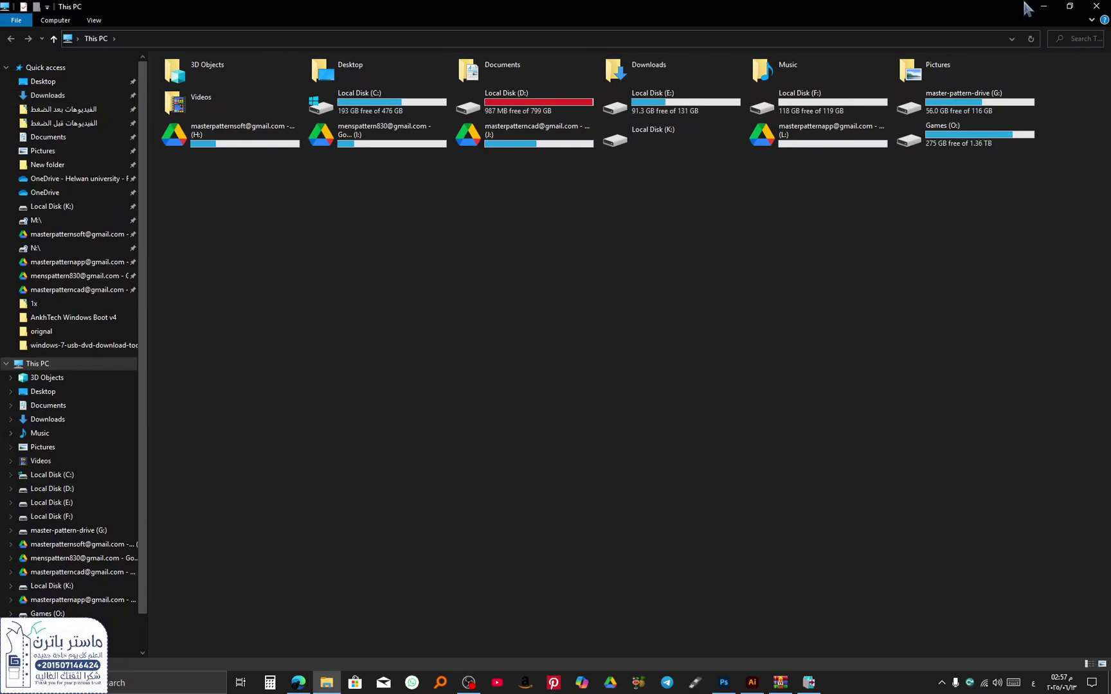
left_click(1043, 6)
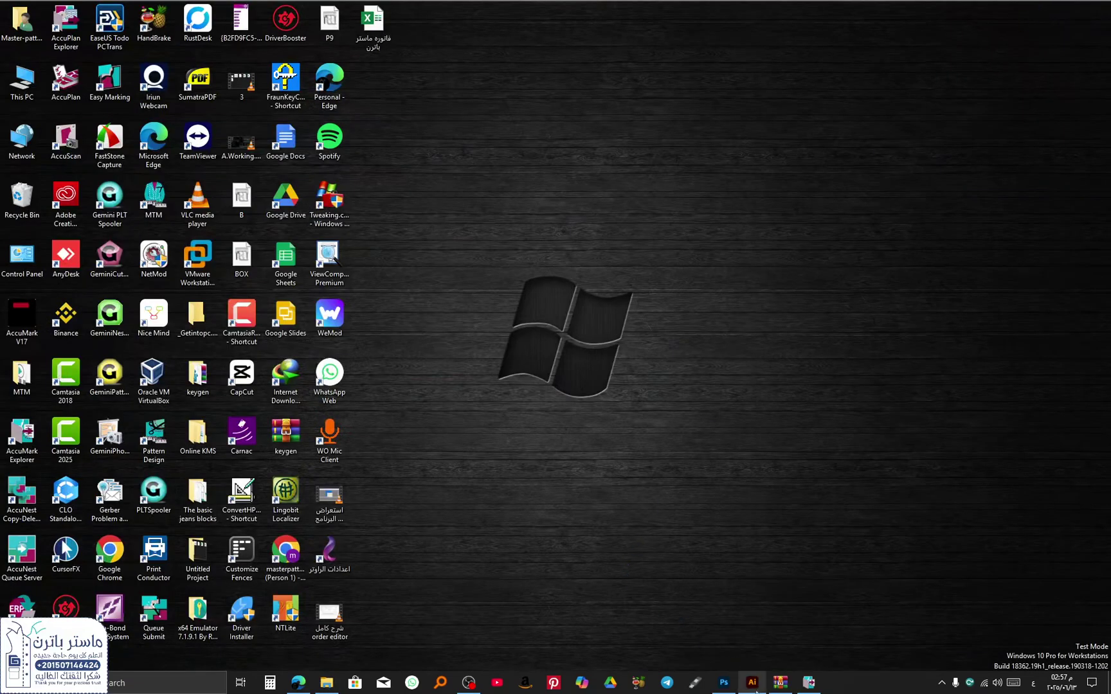
left_click(809, 683)
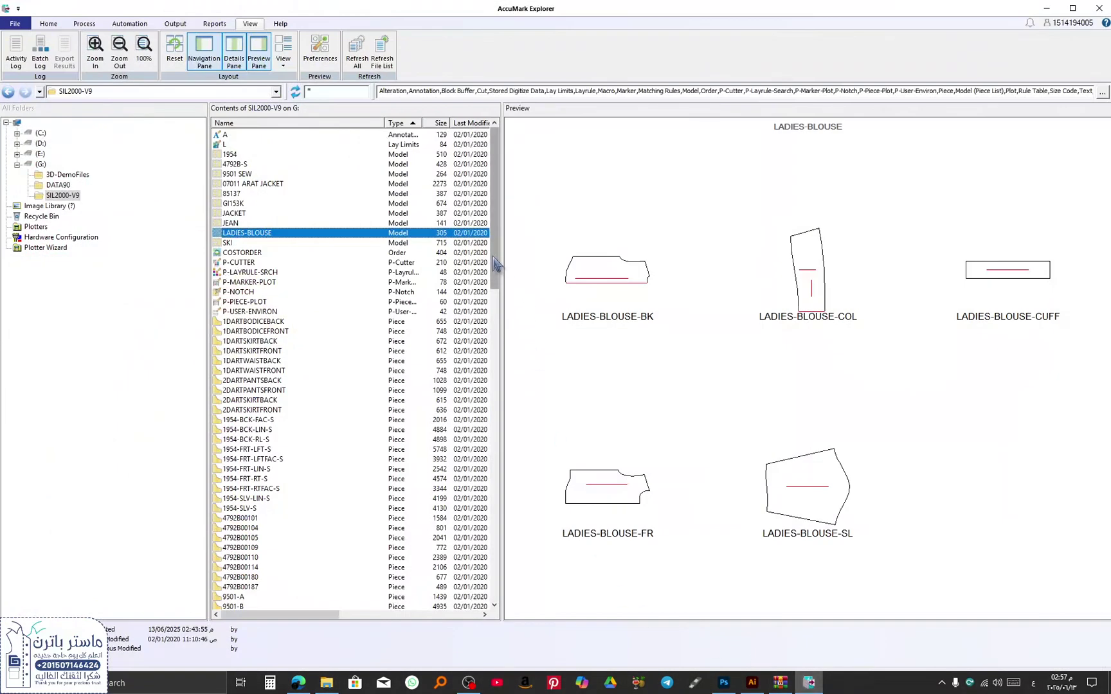
left_click_drag(493, 257, 494, 262)
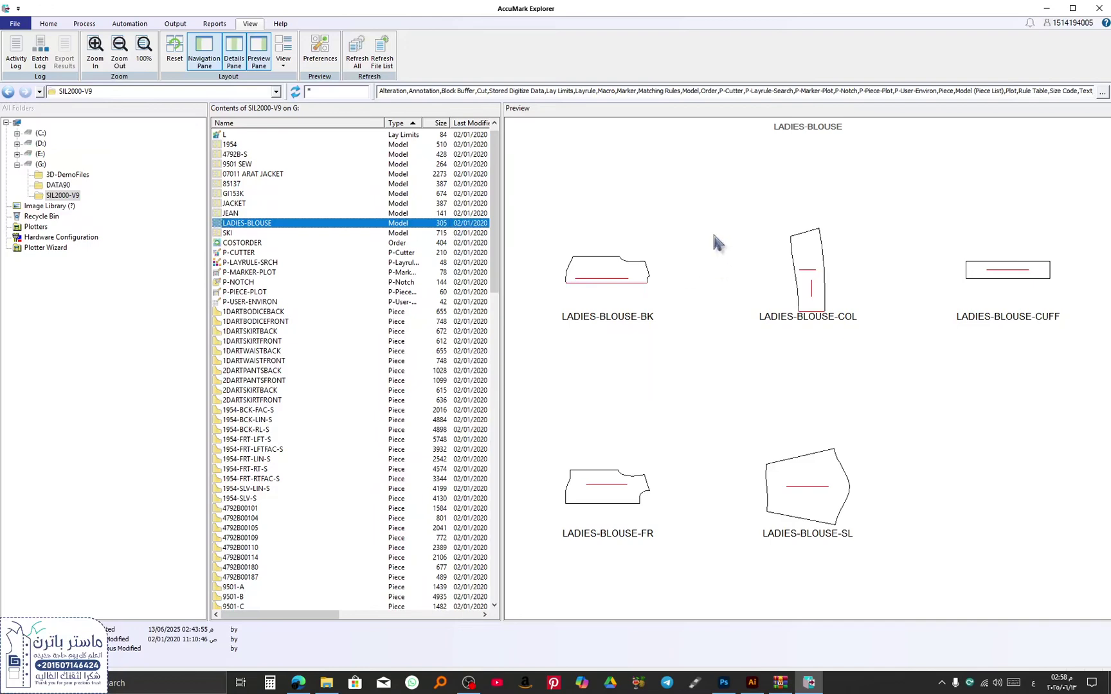
Display the storage areas on drive G: and widen the contents pane
left_click(41, 165)
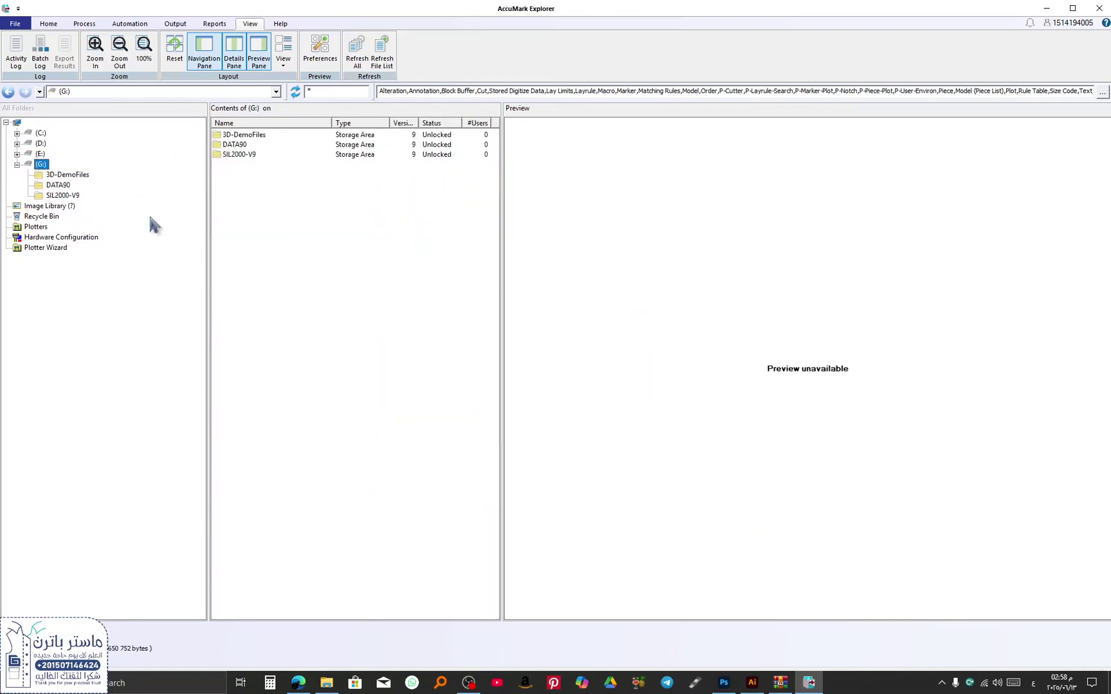
left_click(243, 135)
left_click(244, 144)
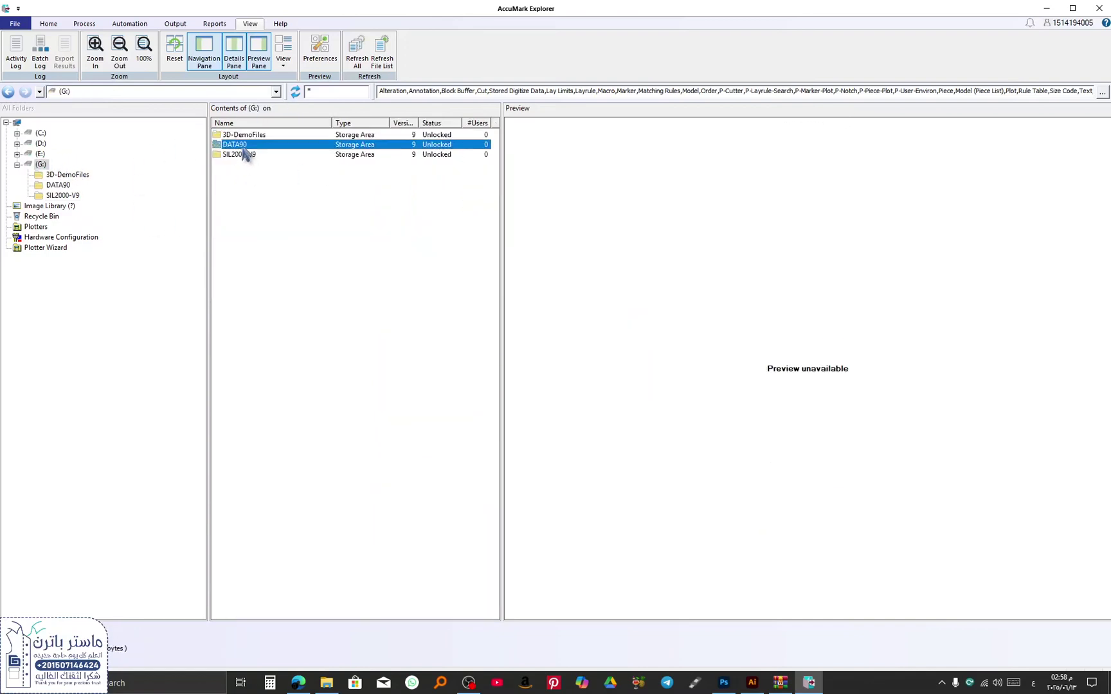
left_click(245, 154)
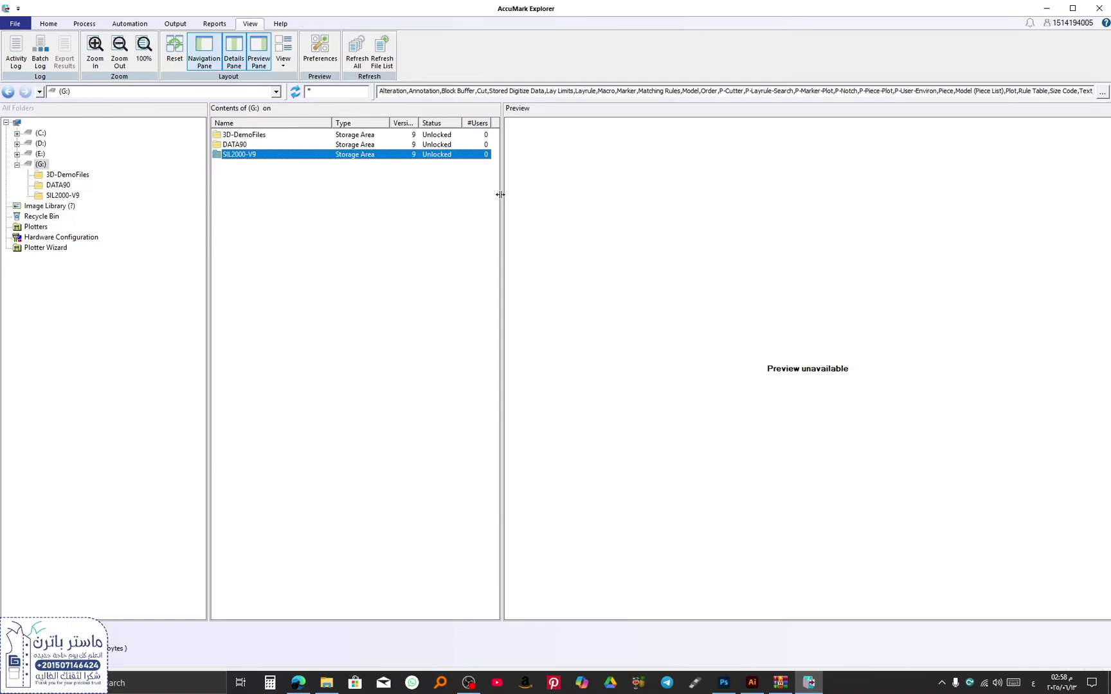
left_click_drag(501, 193, 648, 191)
left_click_drag(206, 285, 129, 276)
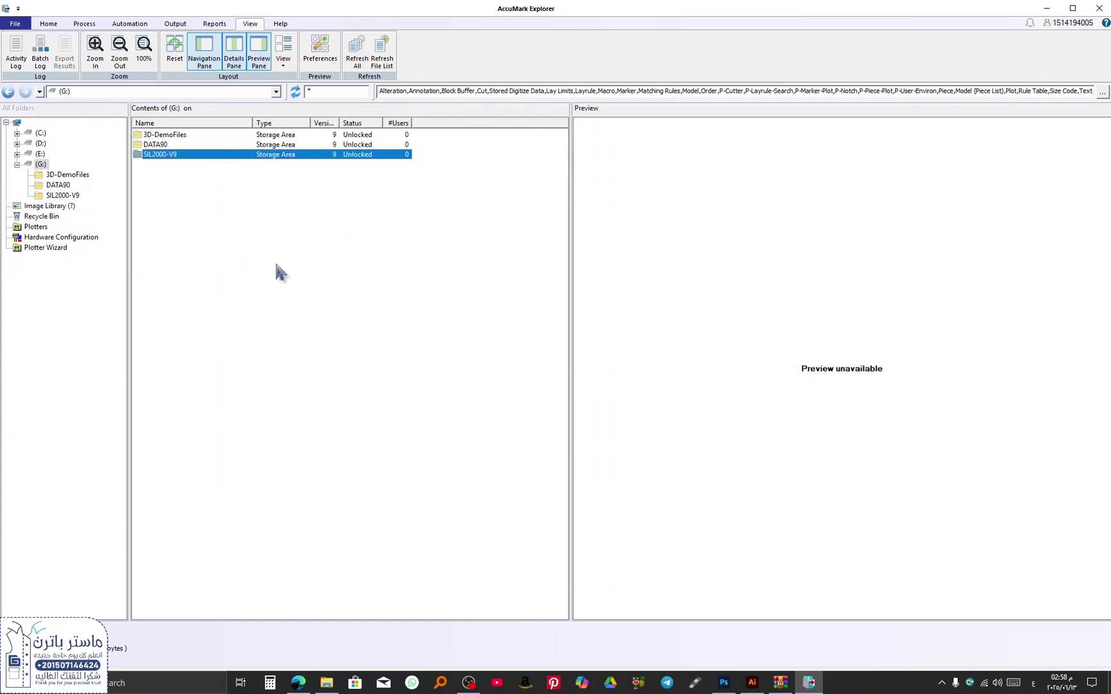
Minimize AccuMark Explorer and view the list of accounts connected to Google Drive
left_click(1046, 8)
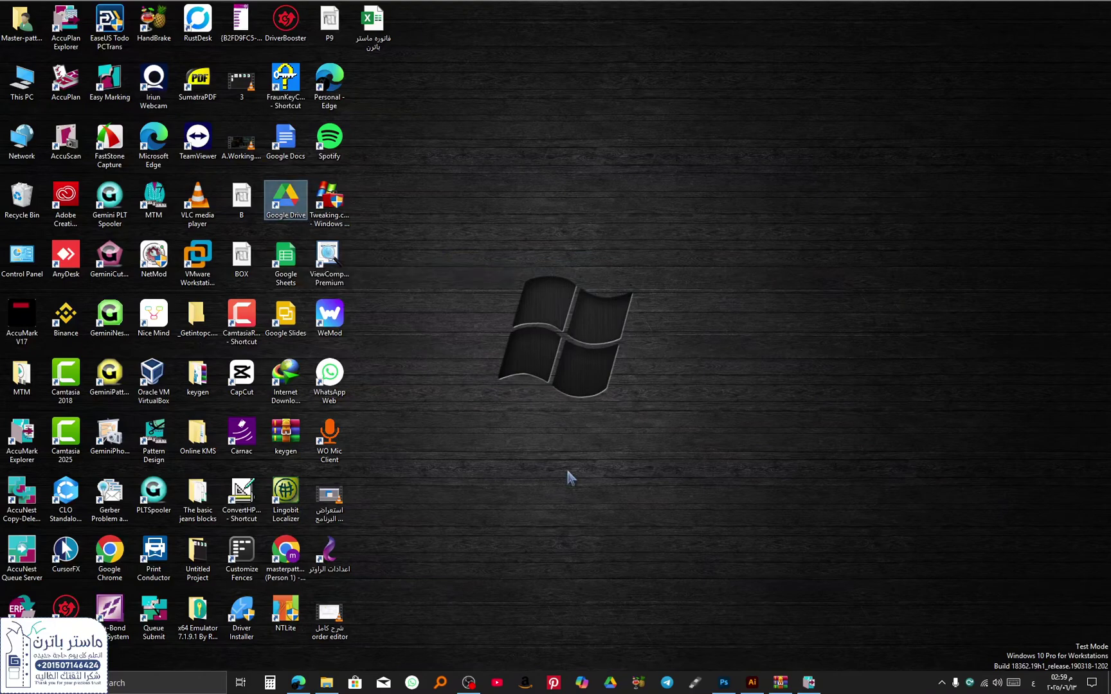
left_click(941, 684)
left_click(895, 659)
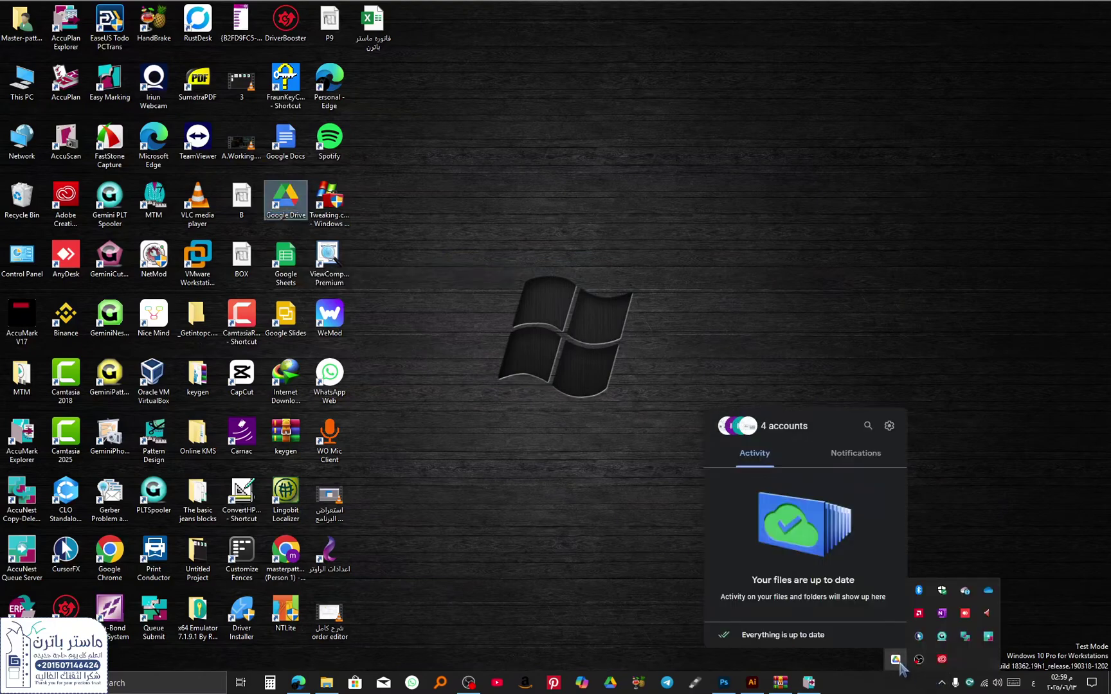
left_click(765, 418)
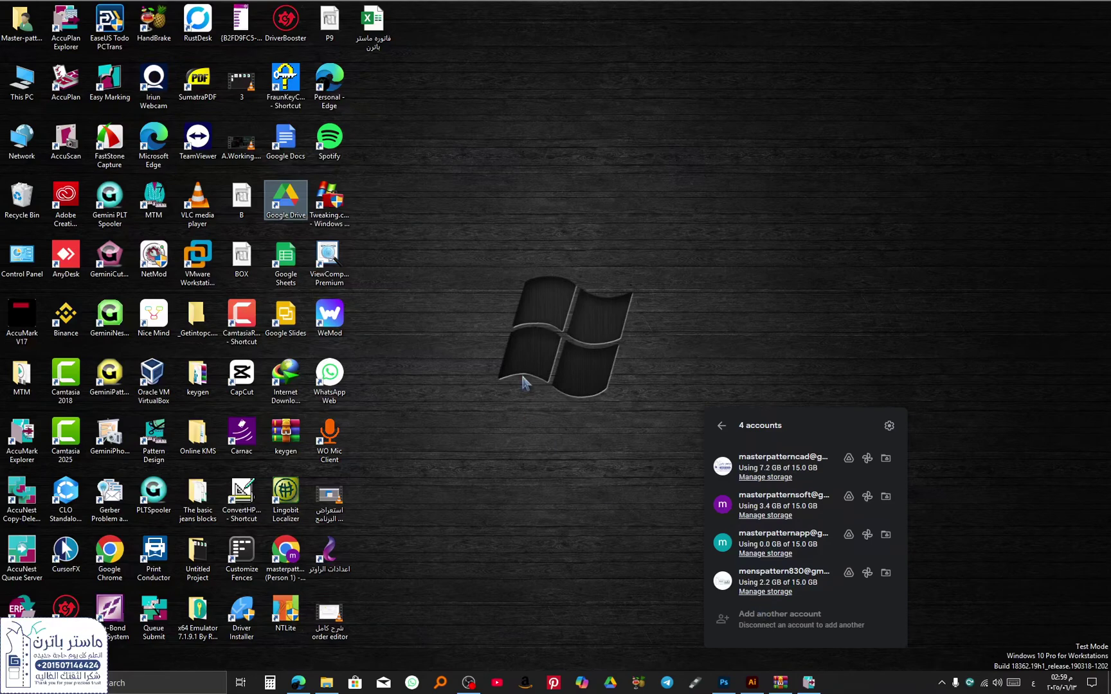
Open master-pattern-drive (G:) from This PC in File Explorer, with AccuMark Explorer minimized
double_click(38, 94)
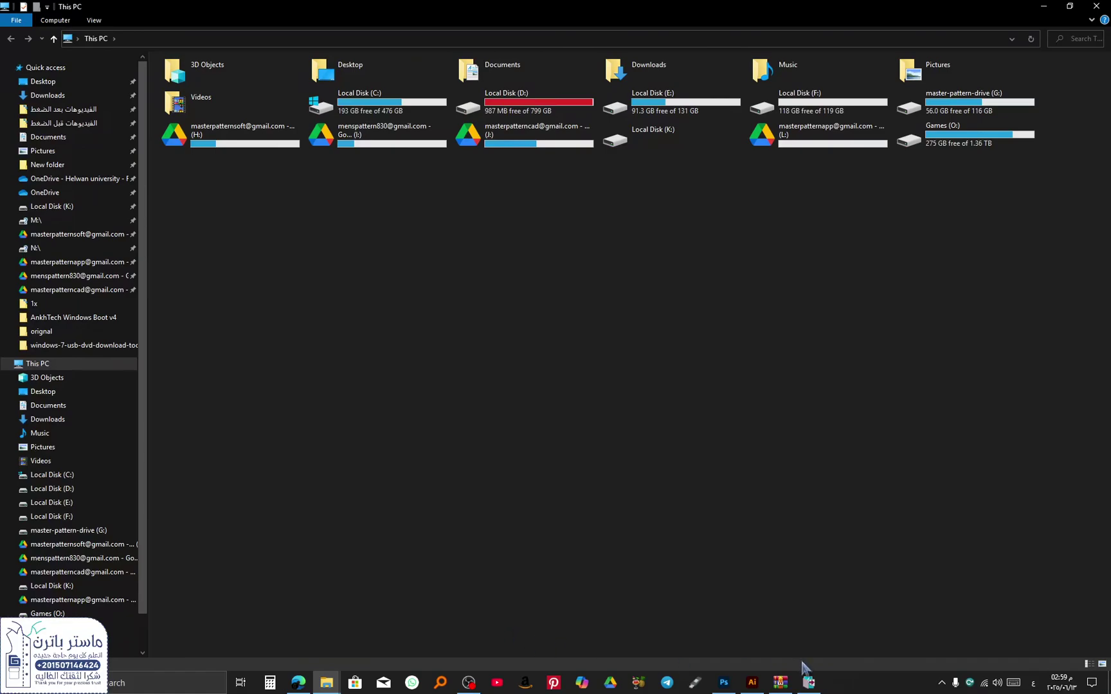
left_click(807, 682)
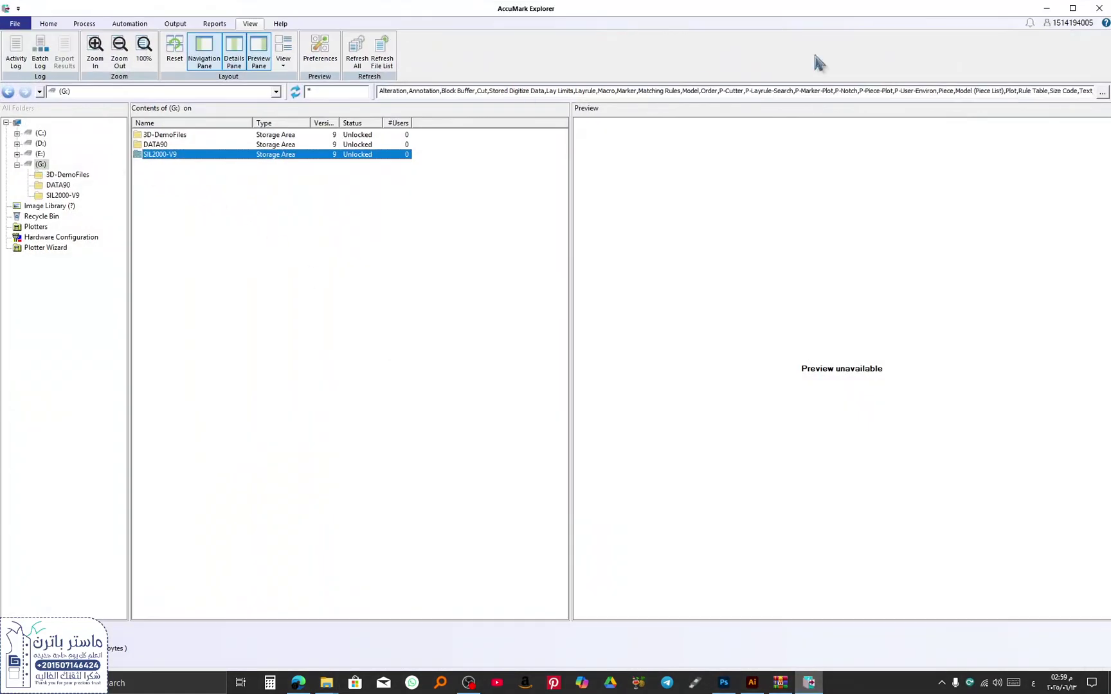
left_click(1046, 8)
double_click(962, 117)
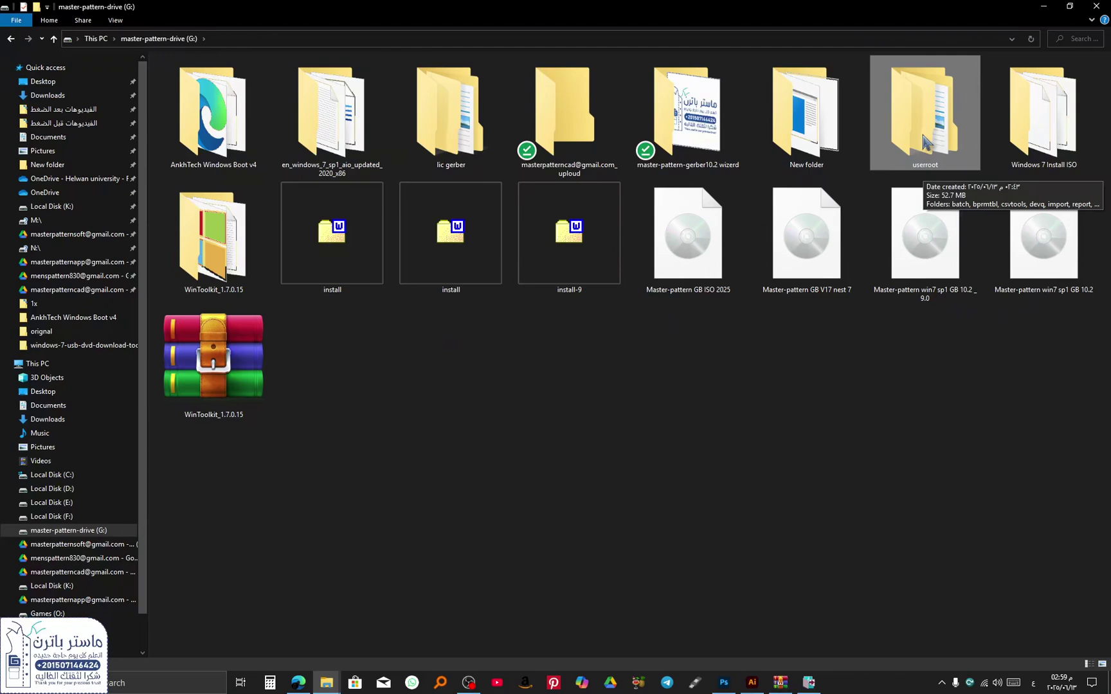
Set the userroot folder to sync with Google Drive through the third listed account and save the preferences
right_click(924, 137)
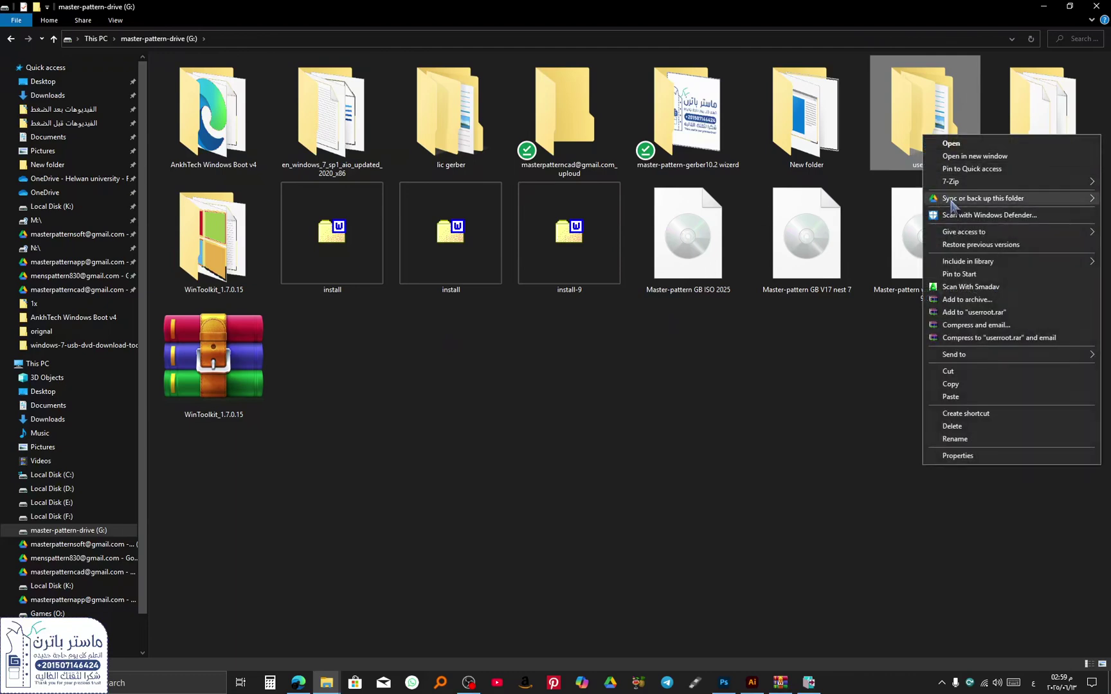
mouse_move(952, 203)
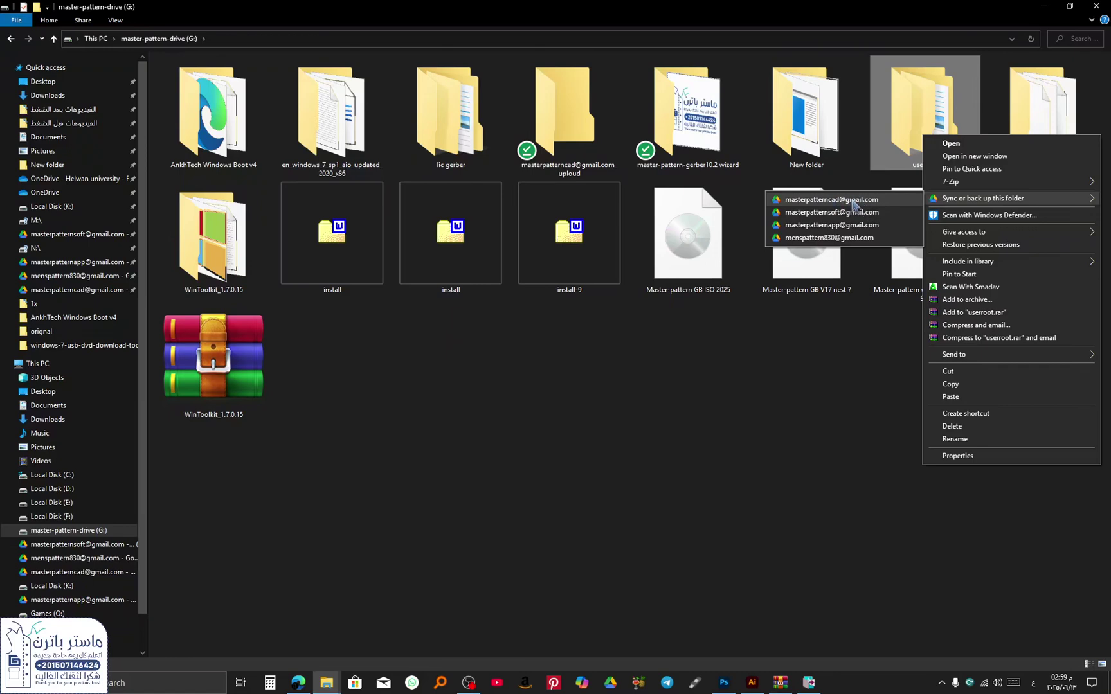
left_click(819, 226)
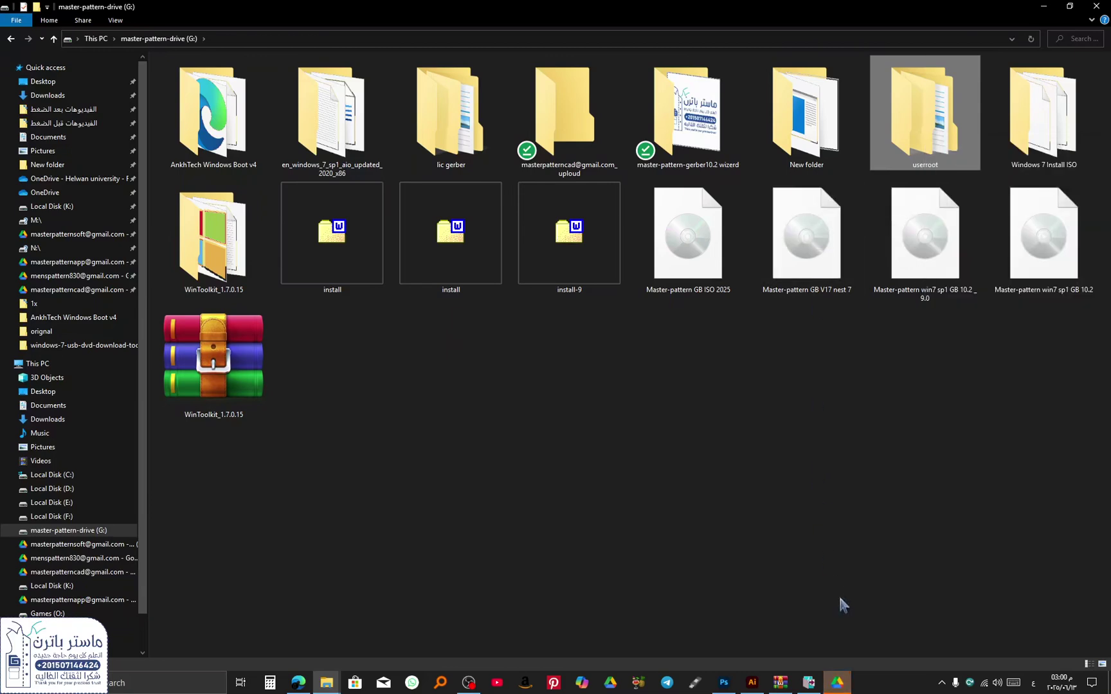
left_click(839, 685)
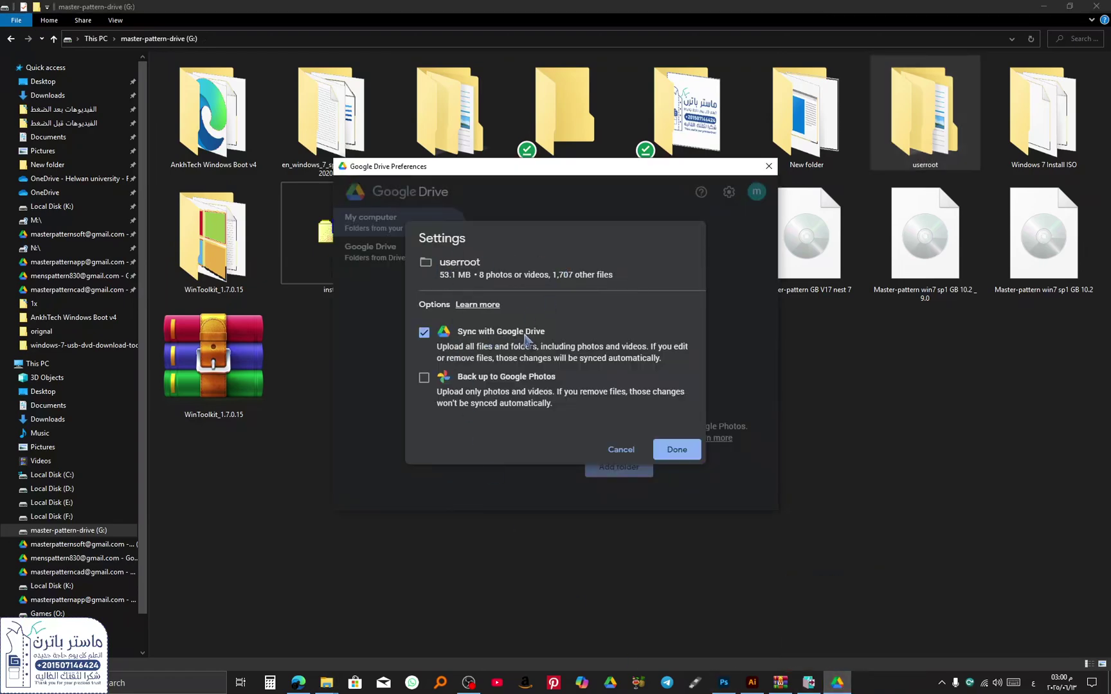
left_click(677, 450)
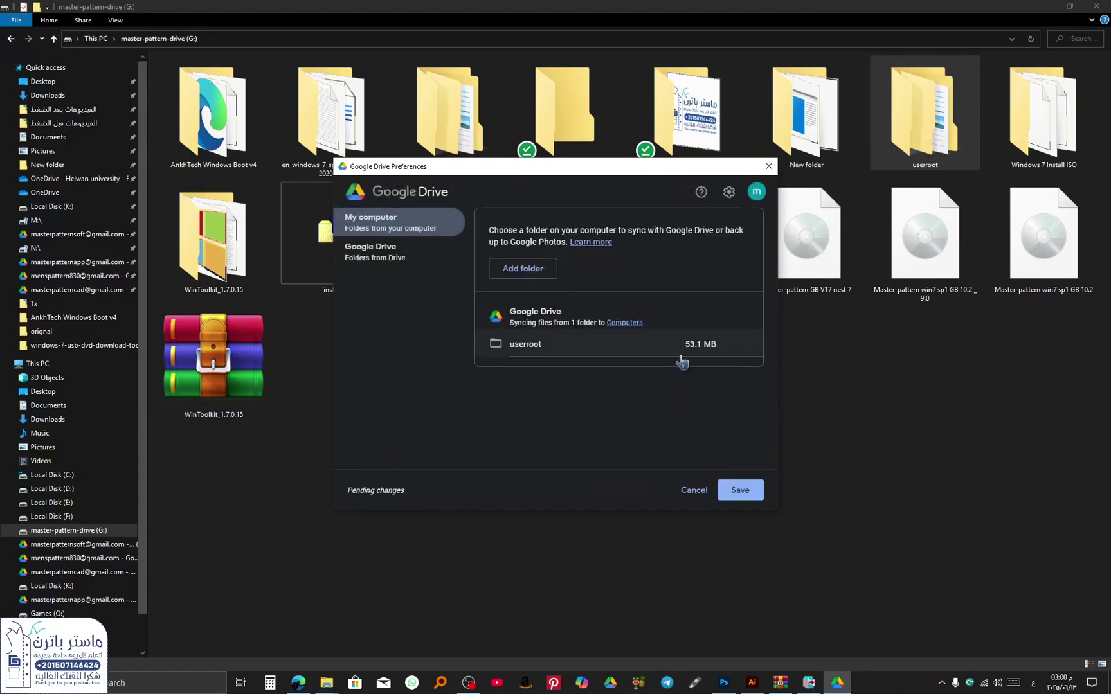
left_click(943, 683)
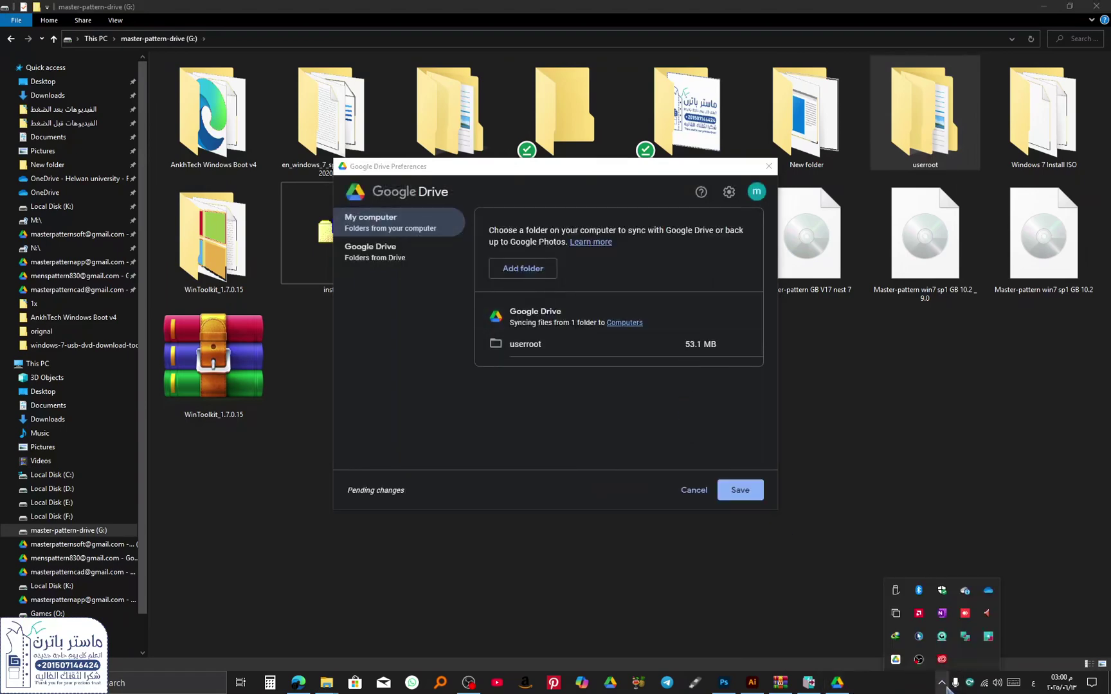
left_click(895, 659)
left_click(651, 447)
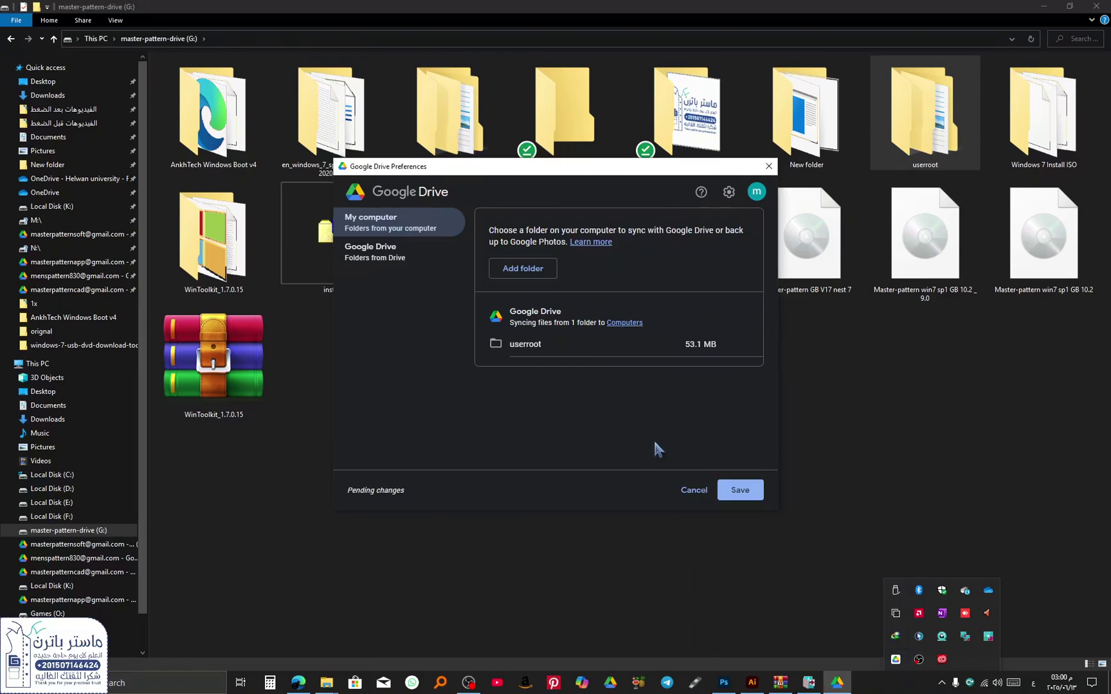
left_click(742, 489)
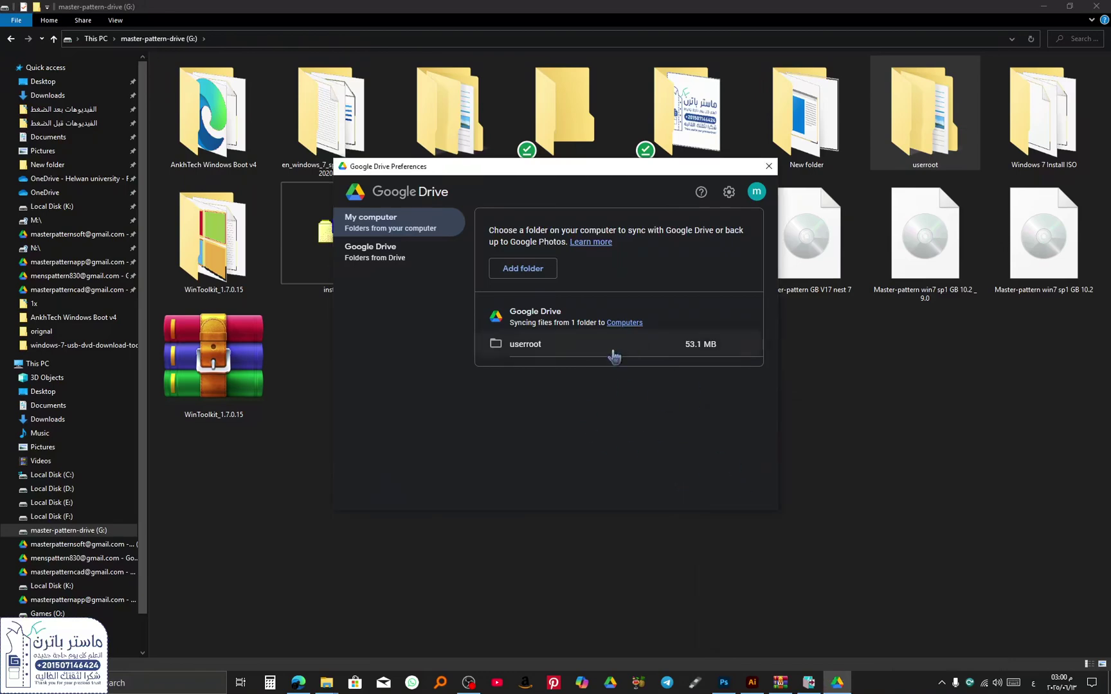
Check Google Drive's upload activity for the synced files and close the preferences window
left_click(935, 686)
left_click(940, 684)
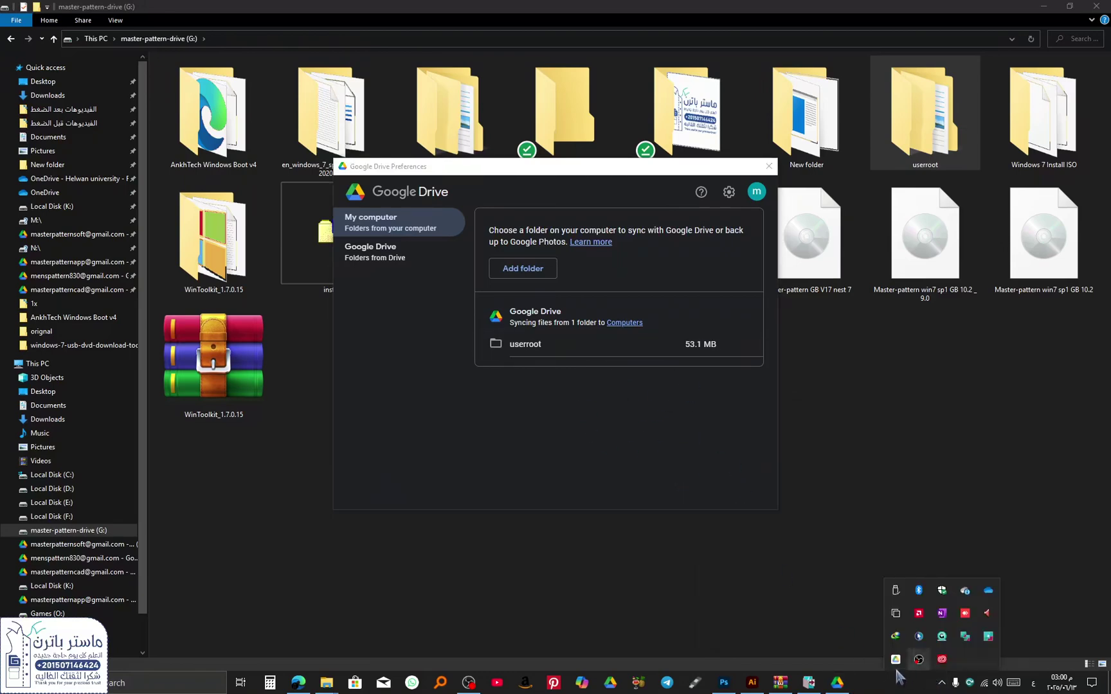
left_click(895, 659)
scroll(795, 522, "down", 5)
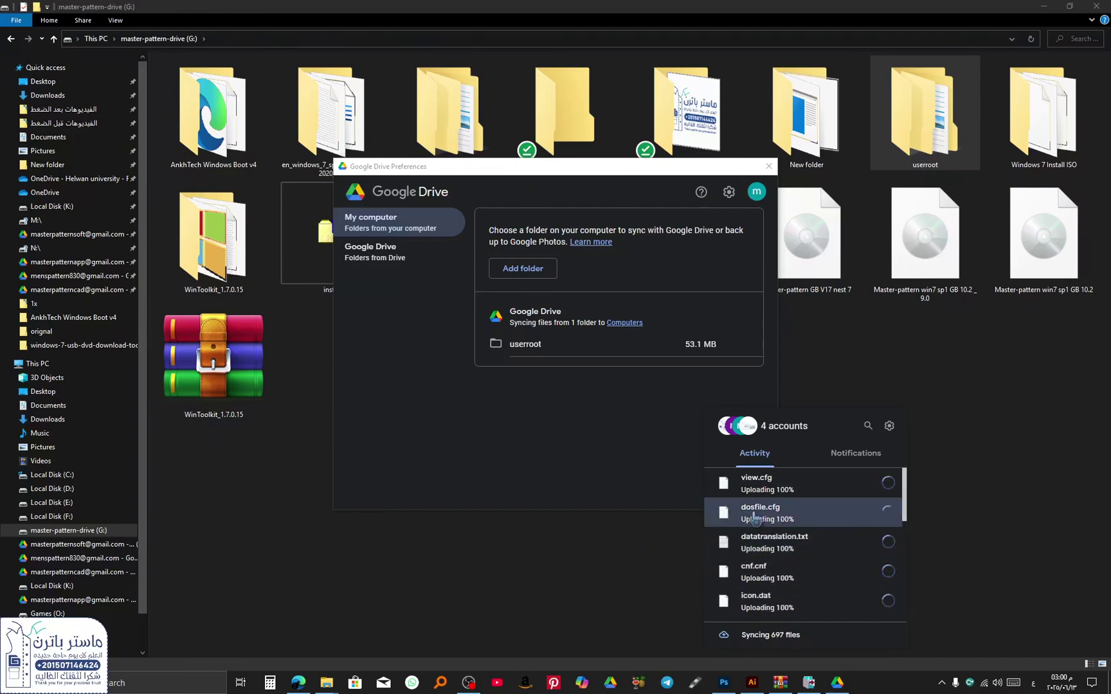
left_click(769, 166)
left_click(941, 682)
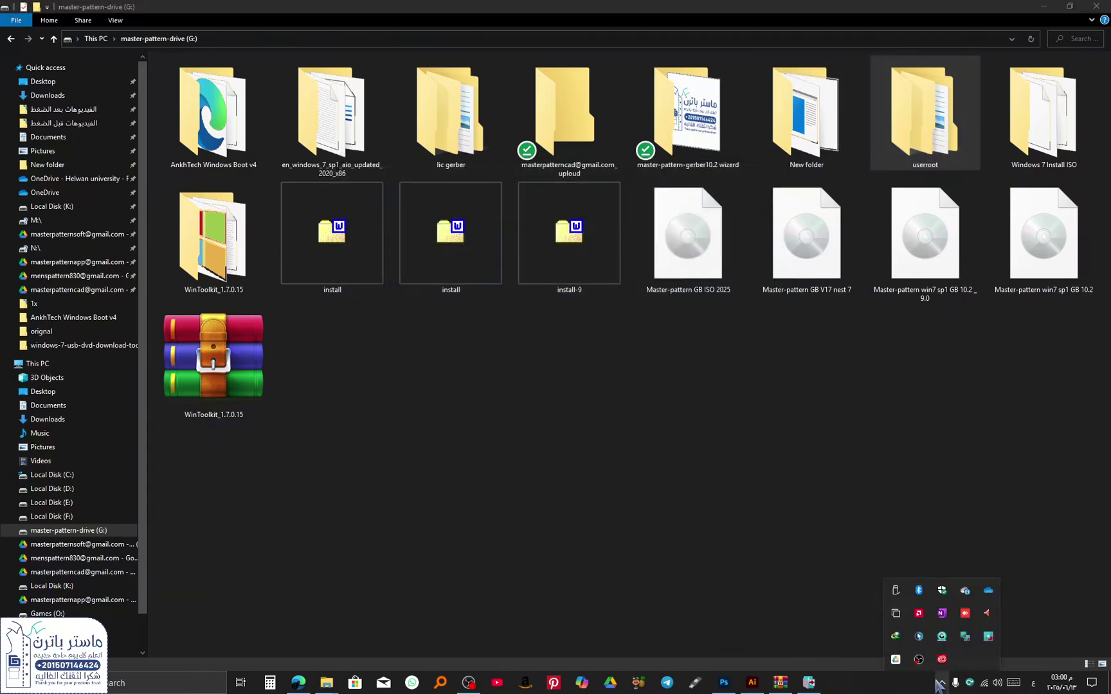
left_click(895, 658)
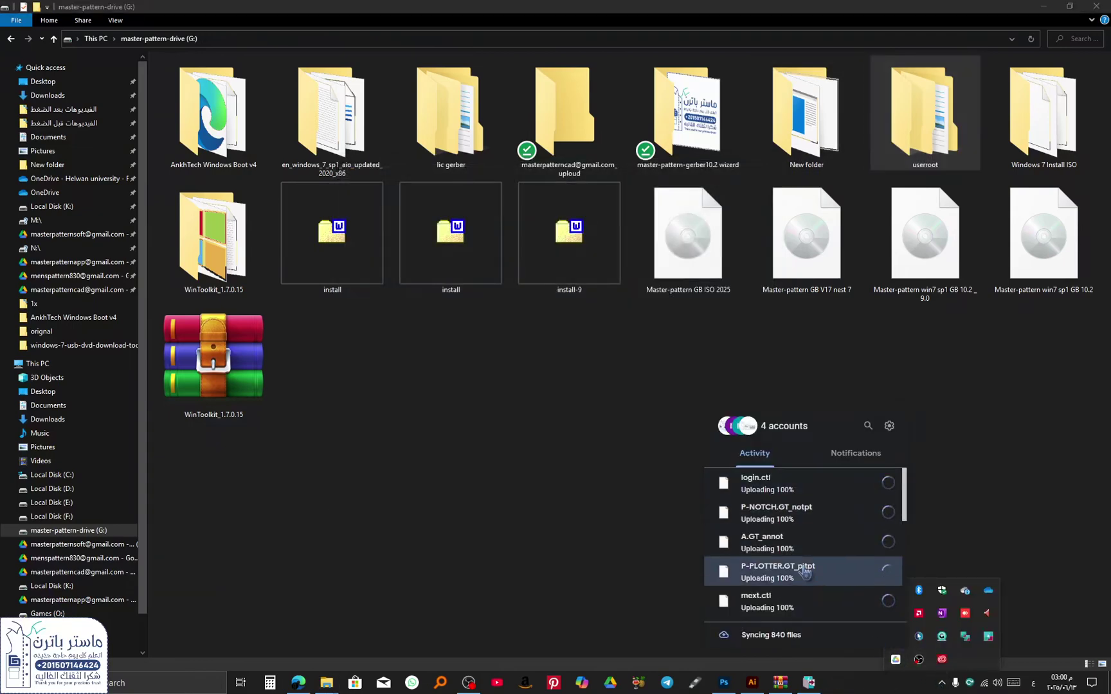
Open the userroot folder, show its contents as large icons and refresh the view
left_click(925, 135)
double_click(925, 135)
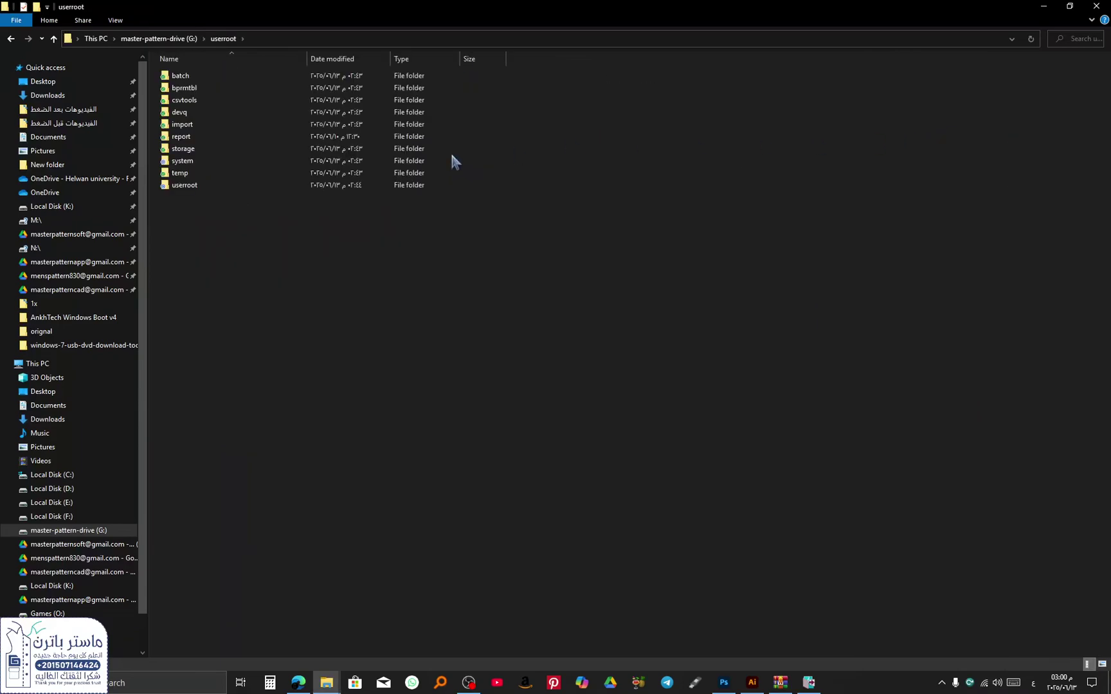
left_click(115, 20)
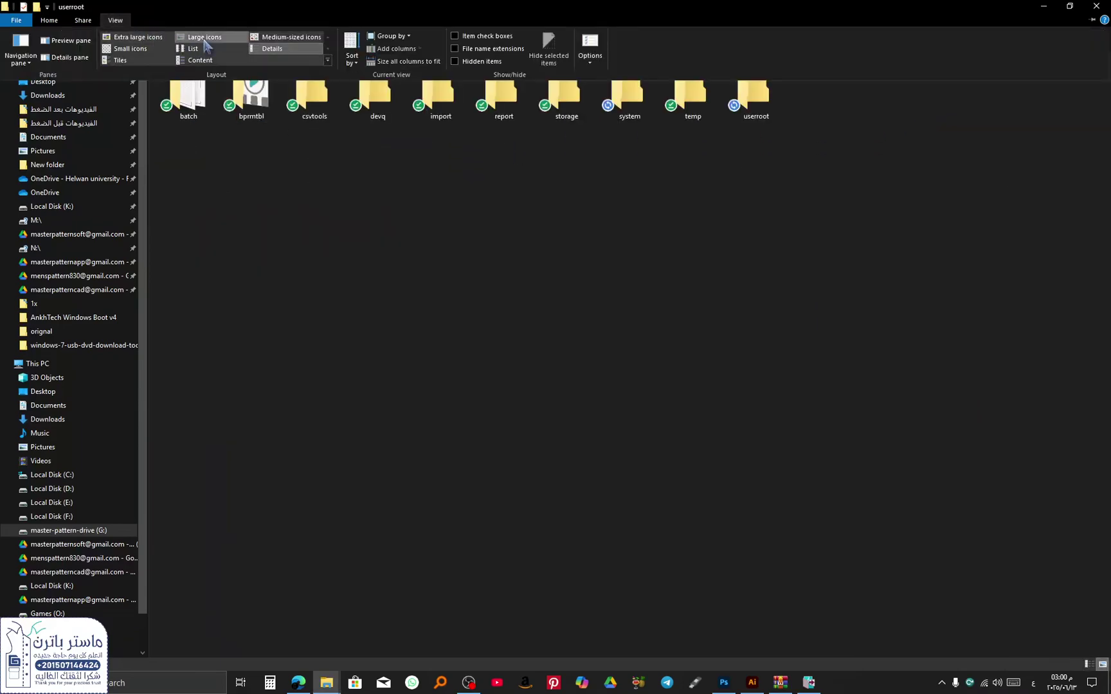
left_click(155, 38)
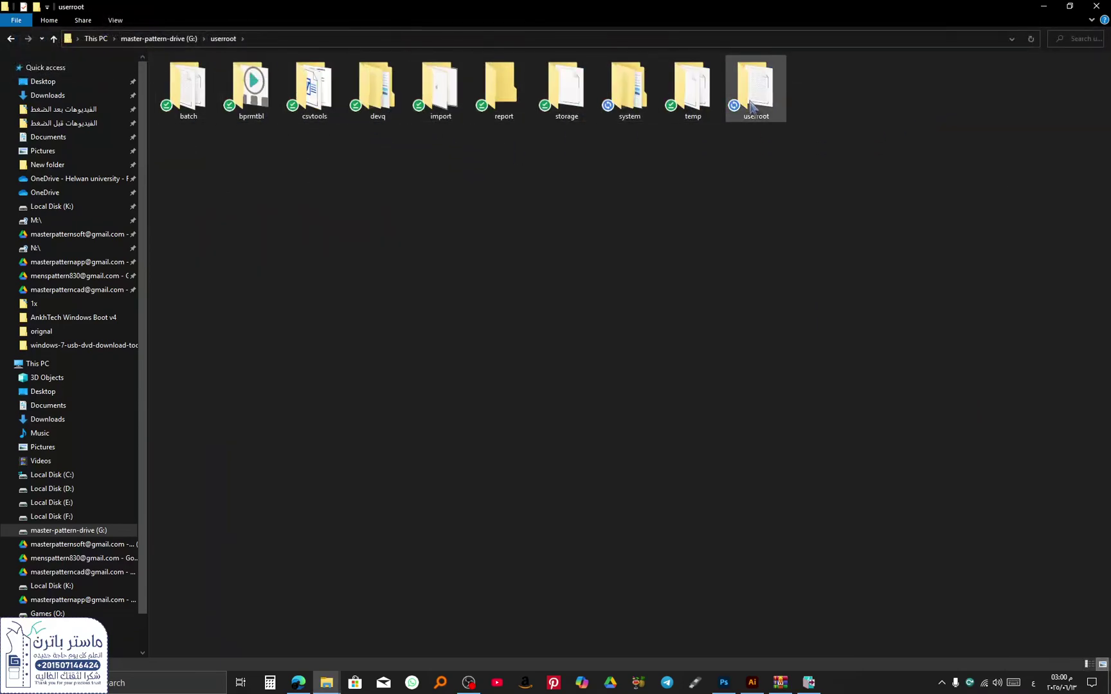
right_click(677, 192)
left_click(700, 257)
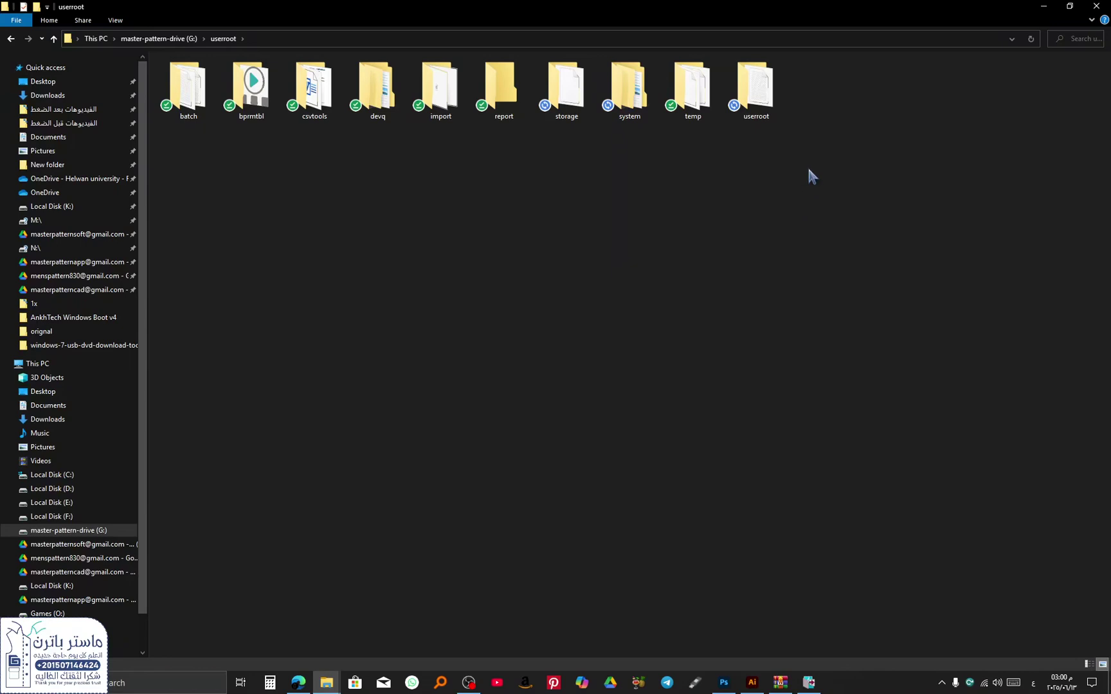
Examine the contents of the storage folder inside userroot and return to the userroot folder
double_click(566, 90)
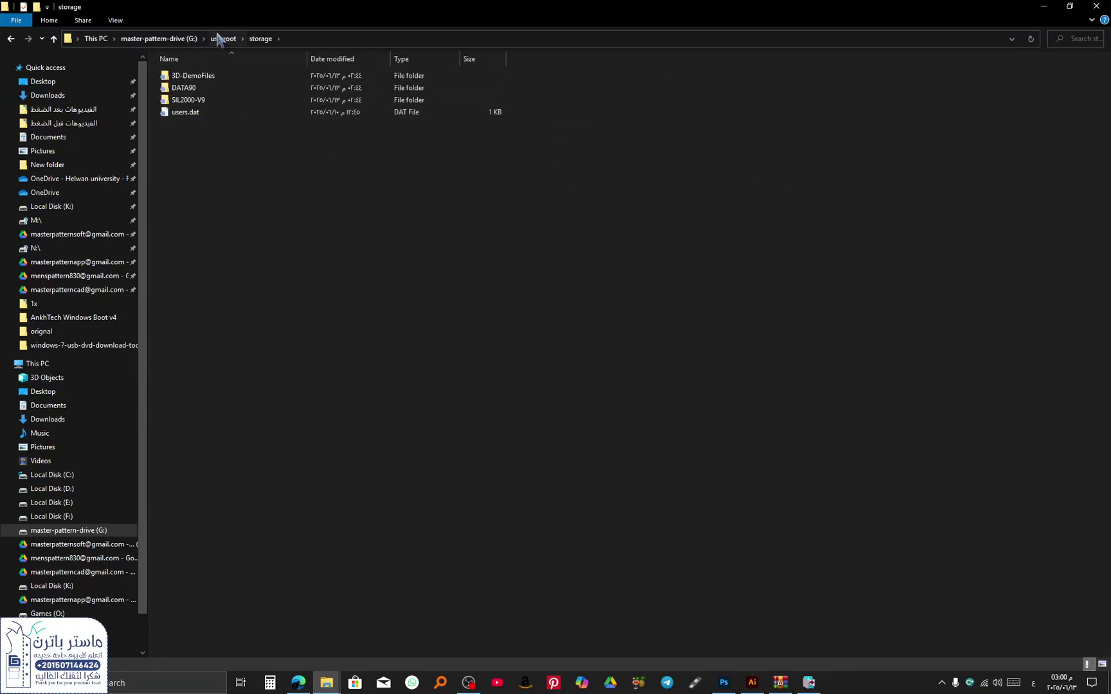
left_click(180, 38)
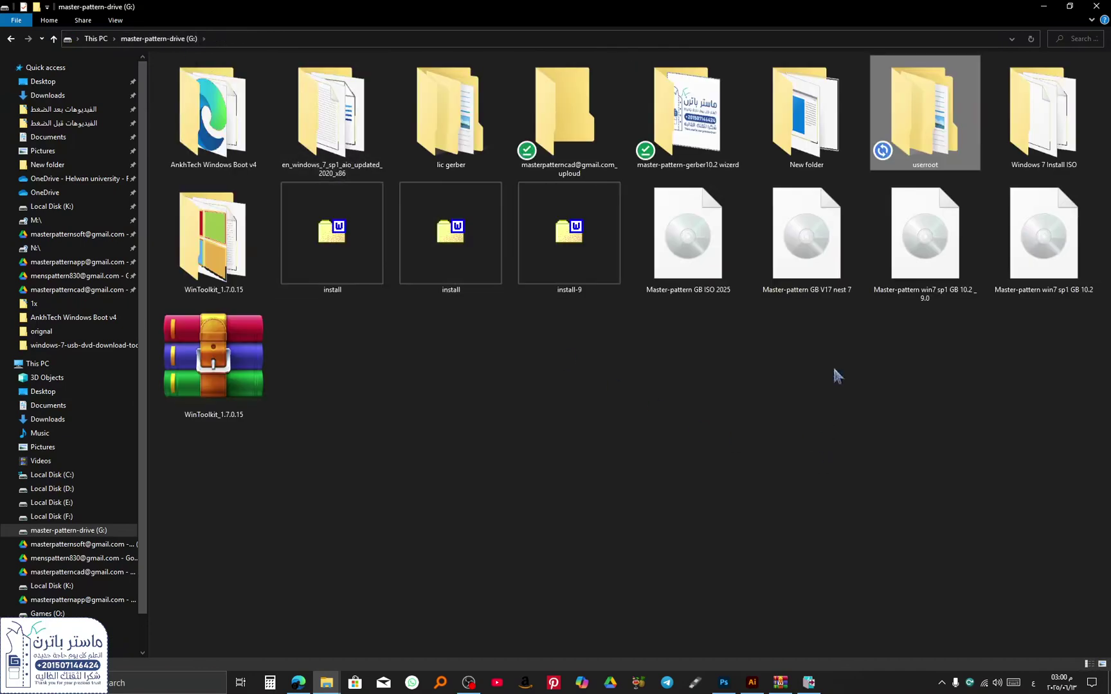
double_click(927, 154)
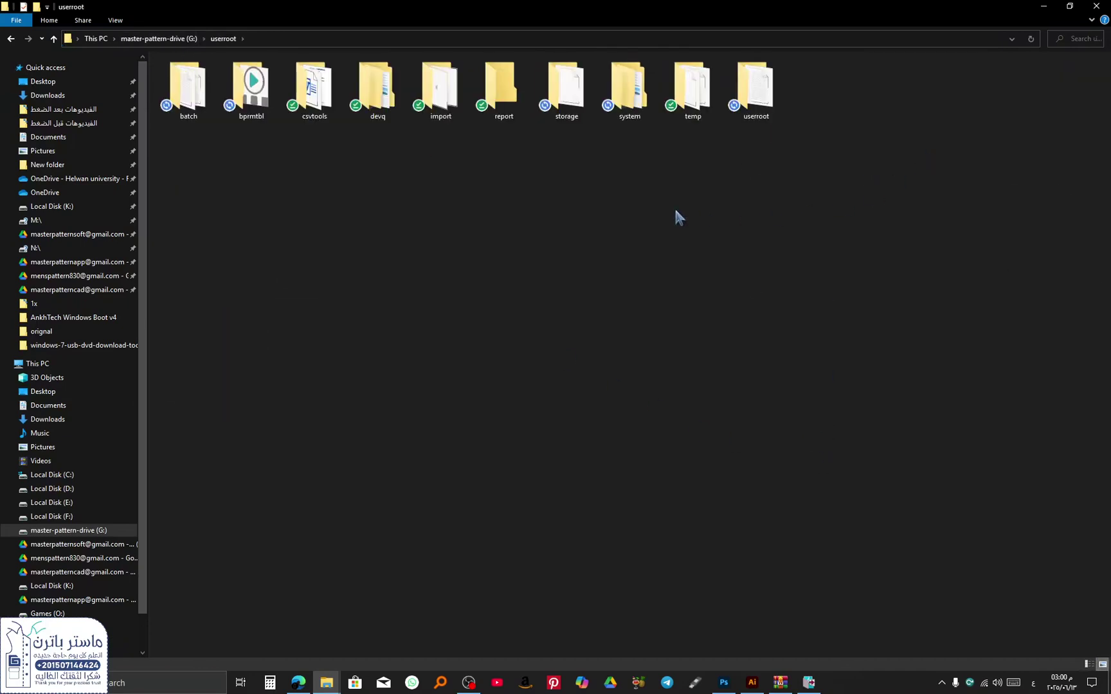
Switch to AccuMark Explorer, create a storage area named جوجل-درايف on drive G: and narrow the Name column
left_click(809, 682)
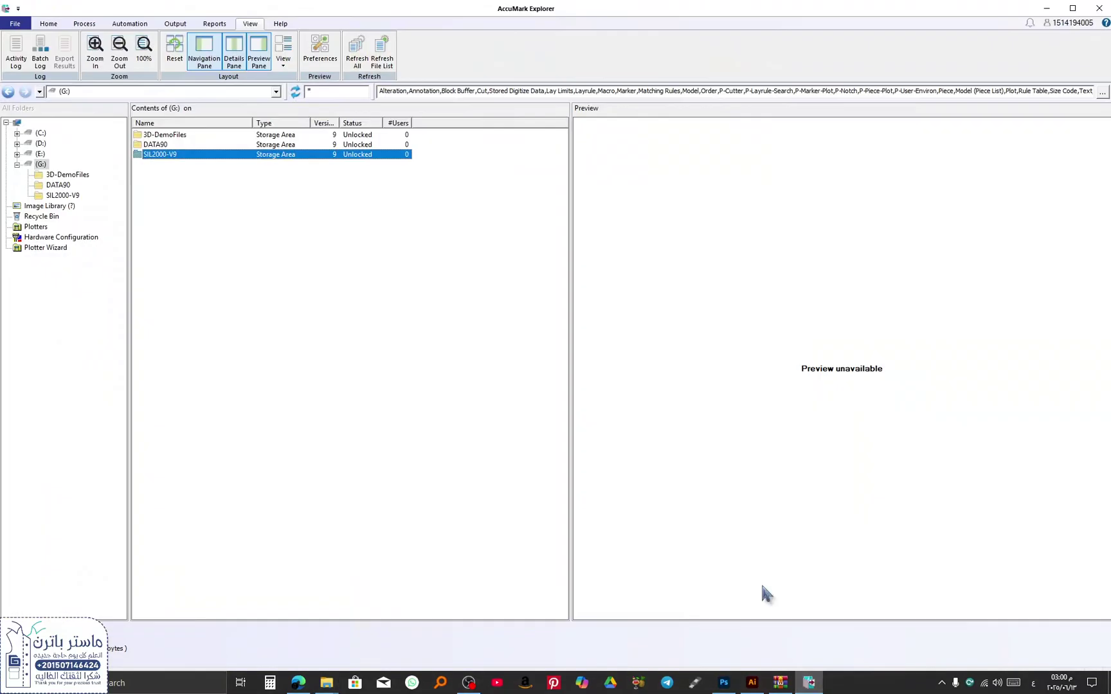
right_click(377, 342)
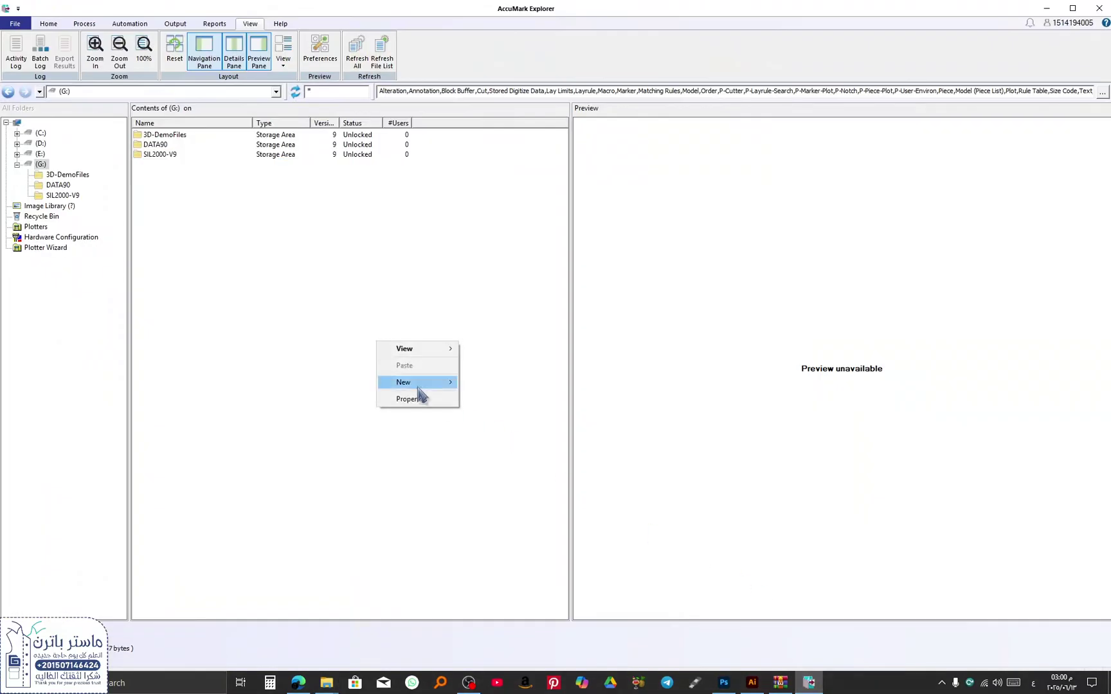
mouse_move(424, 383)
left_click(497, 383)
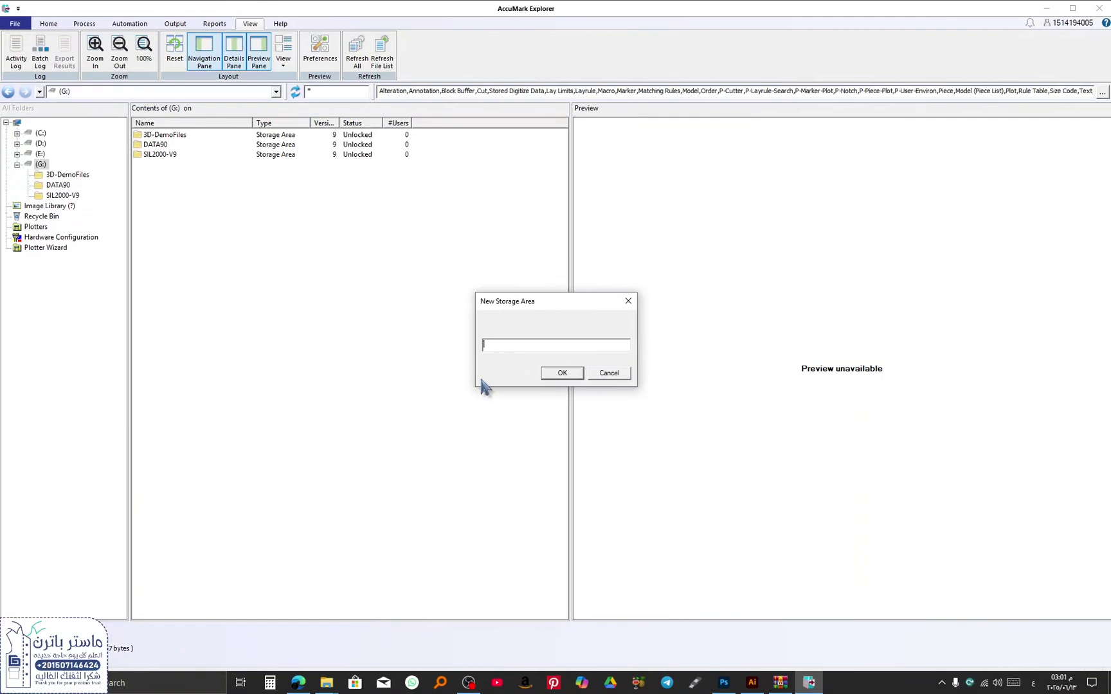
type("J")
type("جوجل-درايف")
left_click(572, 377)
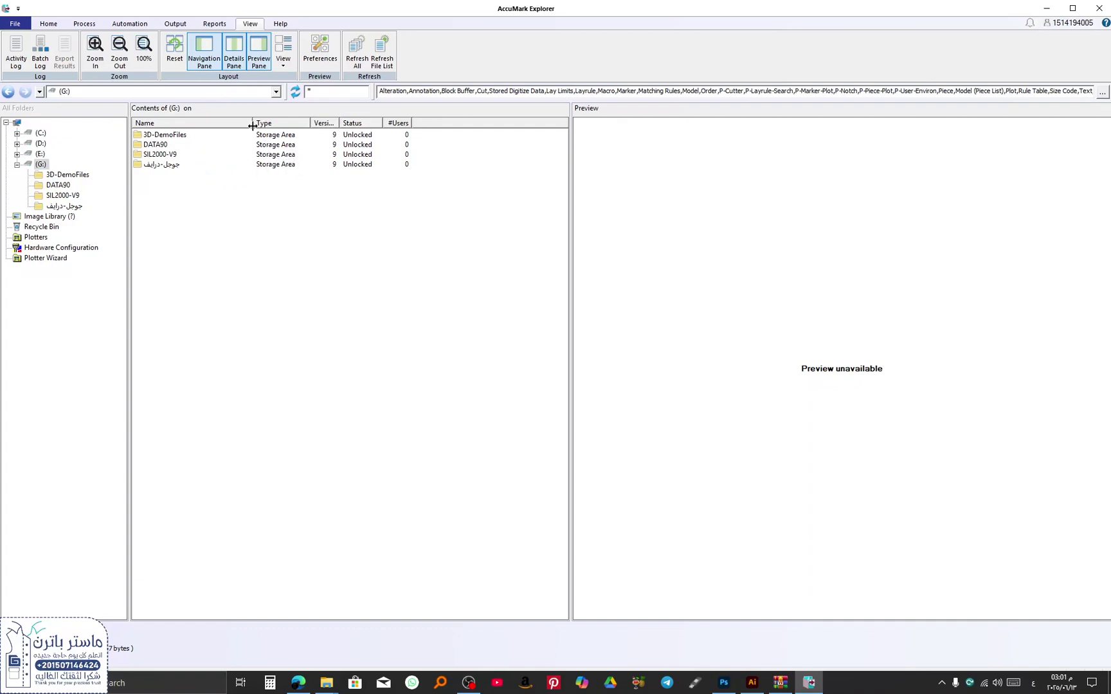
left_click_drag(230, 125, 220, 125)
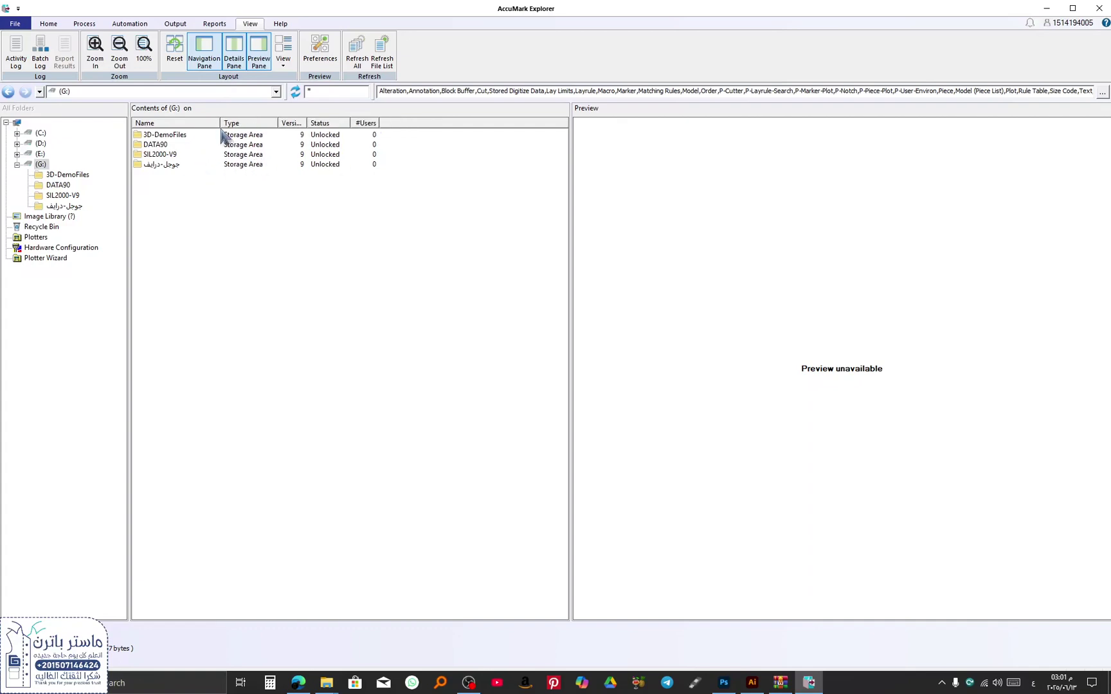
Open the جوجل-درايف storage area and look over its default files, including P-PIECE-PLOT and A
double_click(161, 166)
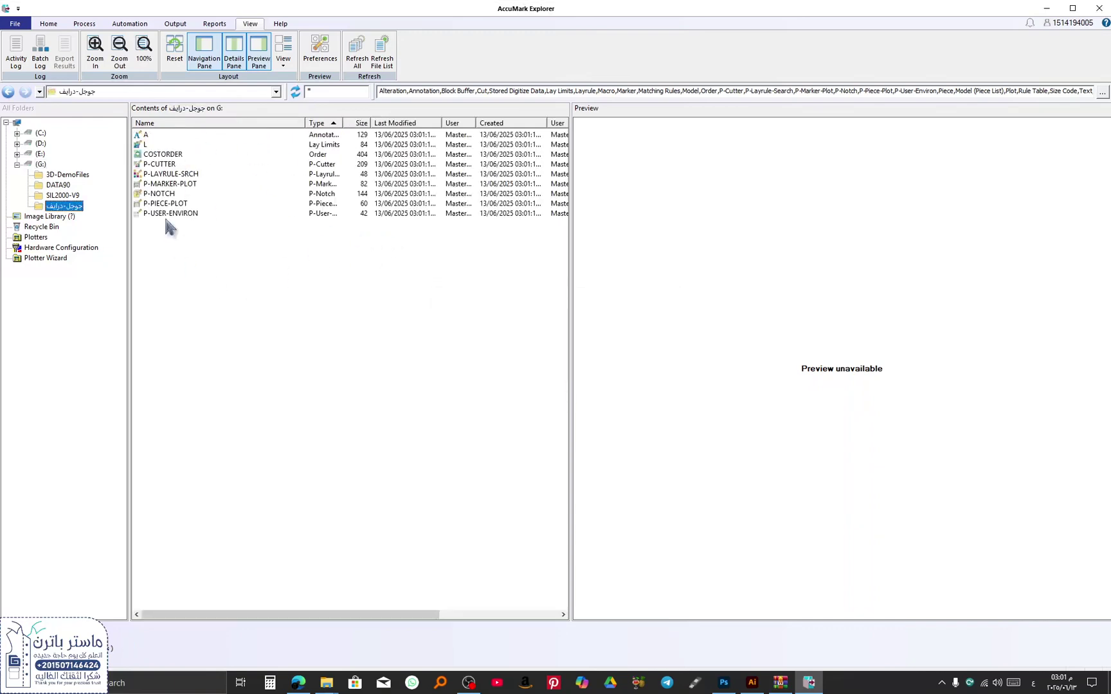
left_click(177, 207)
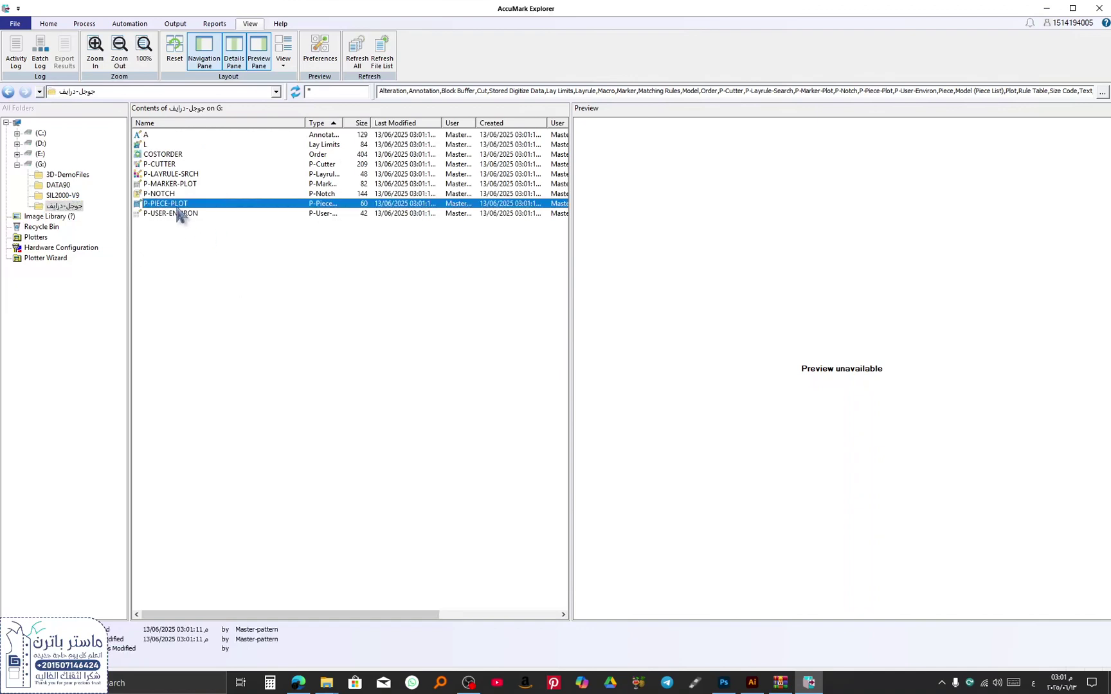
left_click(188, 136)
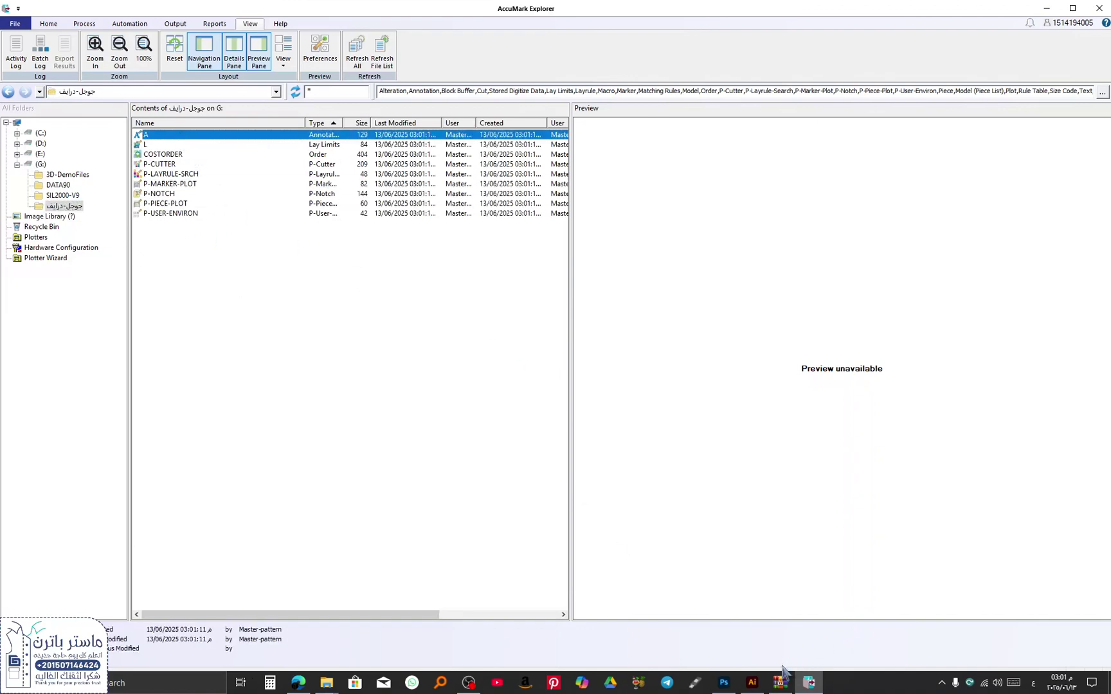
Switch to File Explorer, open the storage folder inside userroot and show its contents as large icons
mouse_move(326, 682)
left_click(363, 640)
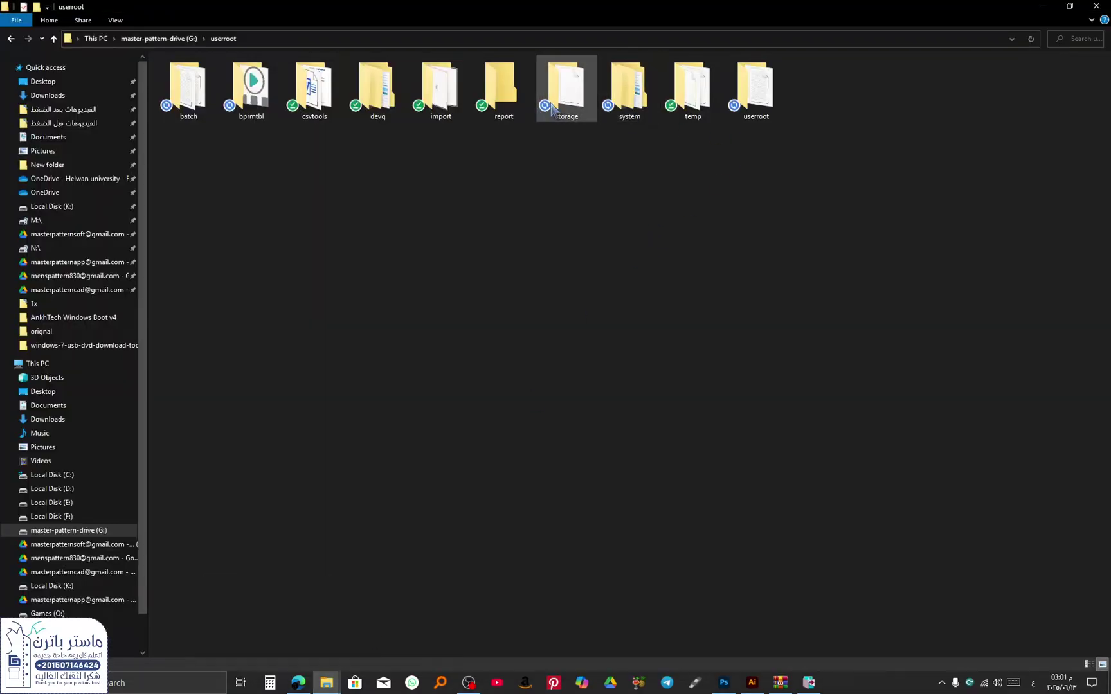
double_click(566, 90)
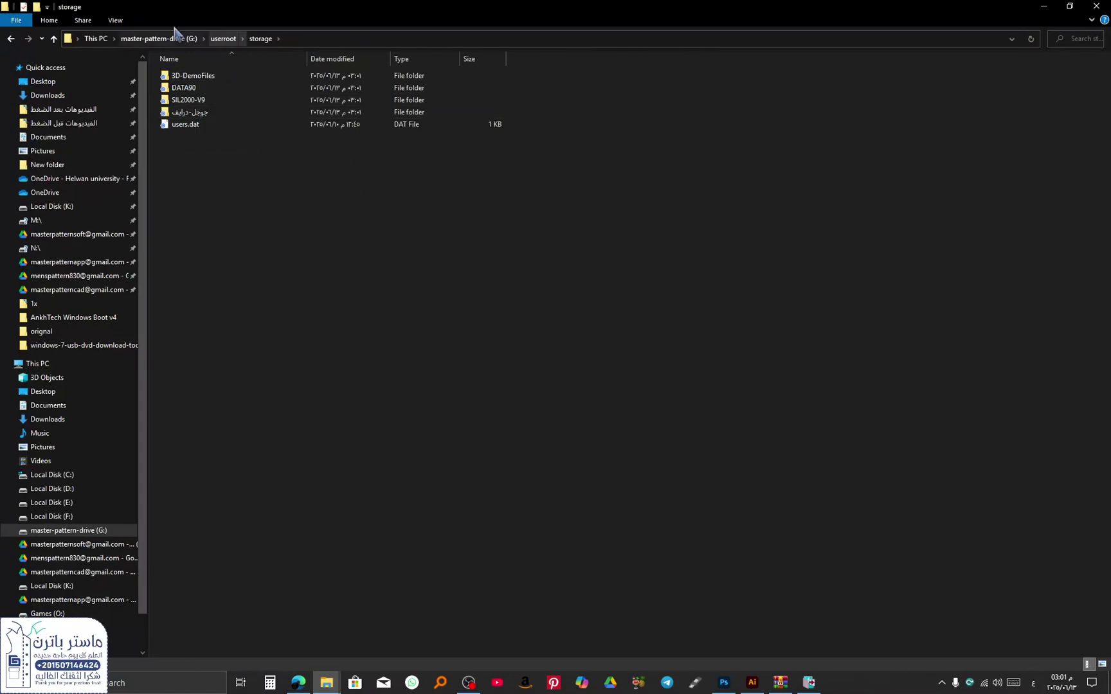
left_click(115, 20)
left_click(225, 39)
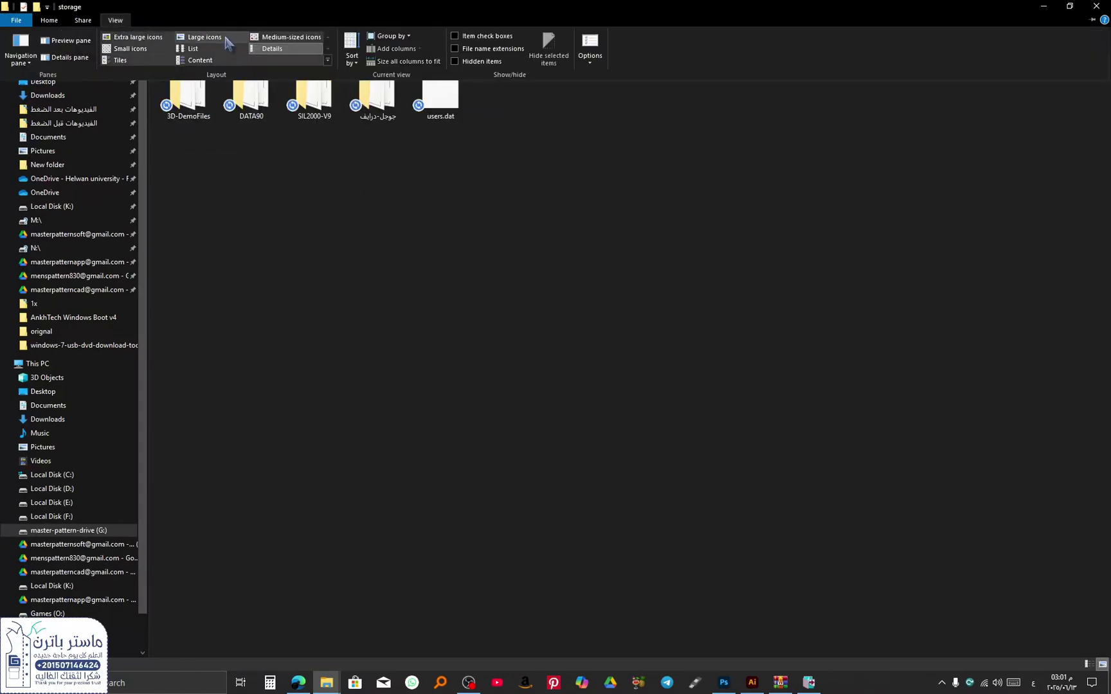
Check Google Drive's upload activity for the files being synced
left_click(938, 685)
left_click(895, 658)
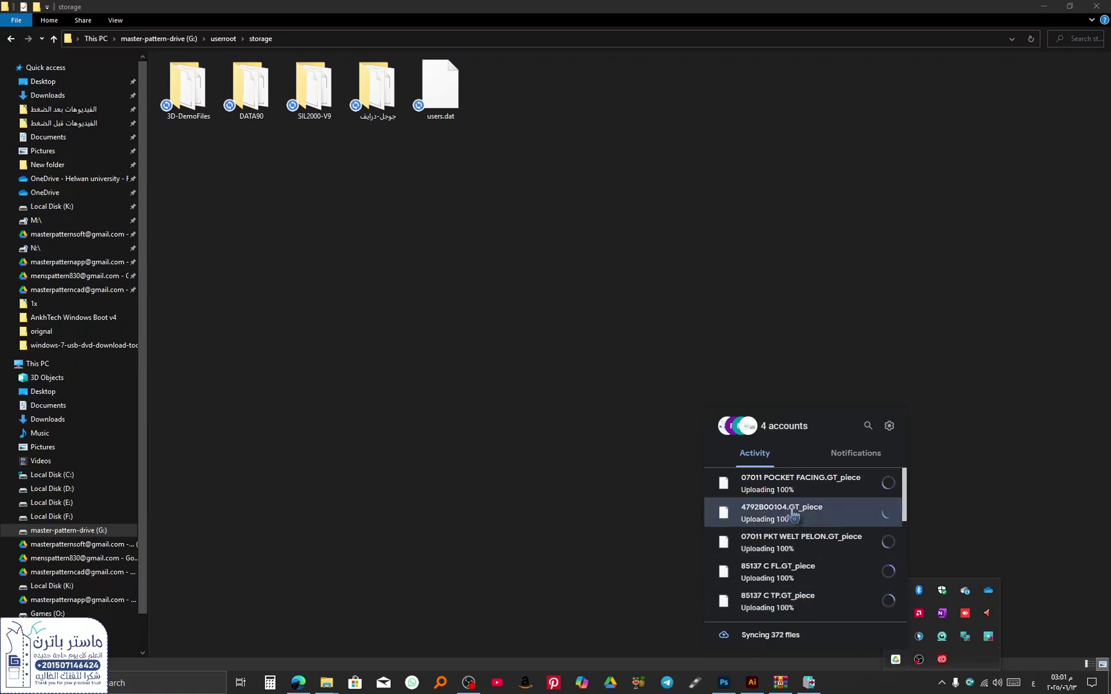
scroll(792, 514, "down", 5)
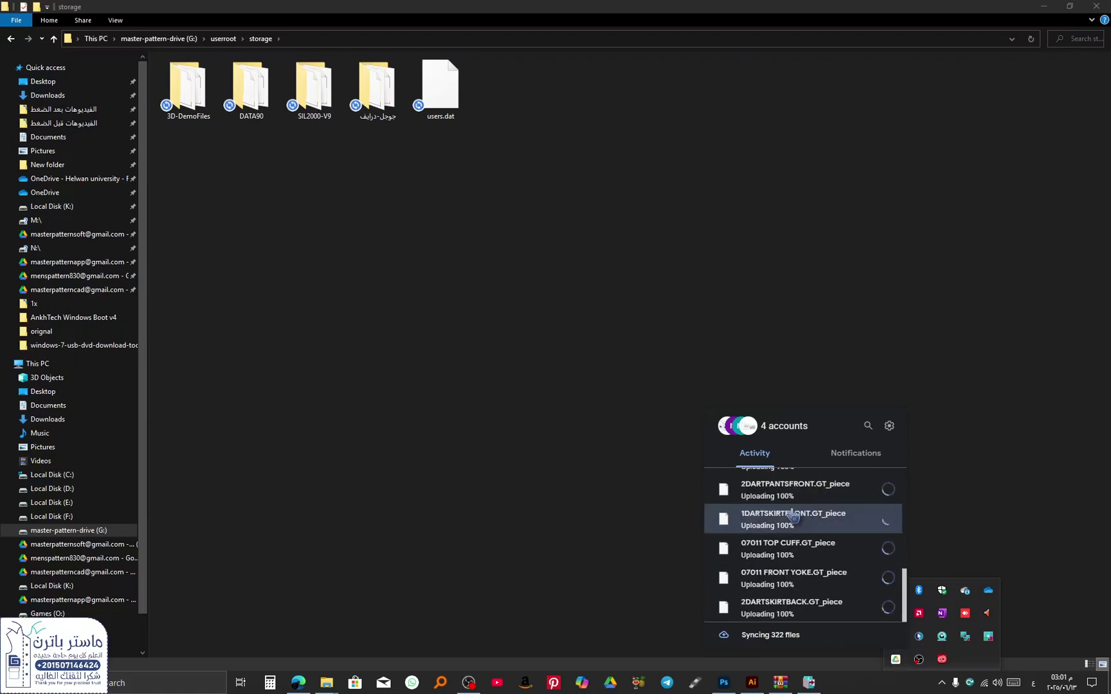
scroll(792, 514, "up", 5)
scroll(792, 514, "down", 5)
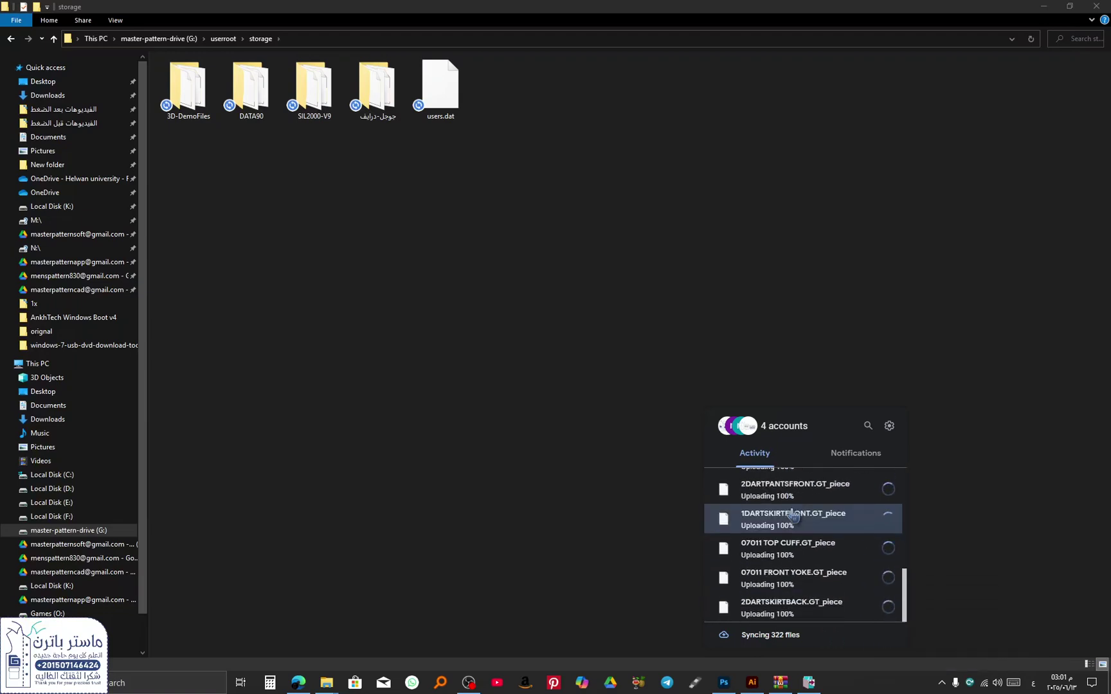
Open the third connected account's Google Drive on the web and go to the userroot folder under My computer
left_click(888, 426)
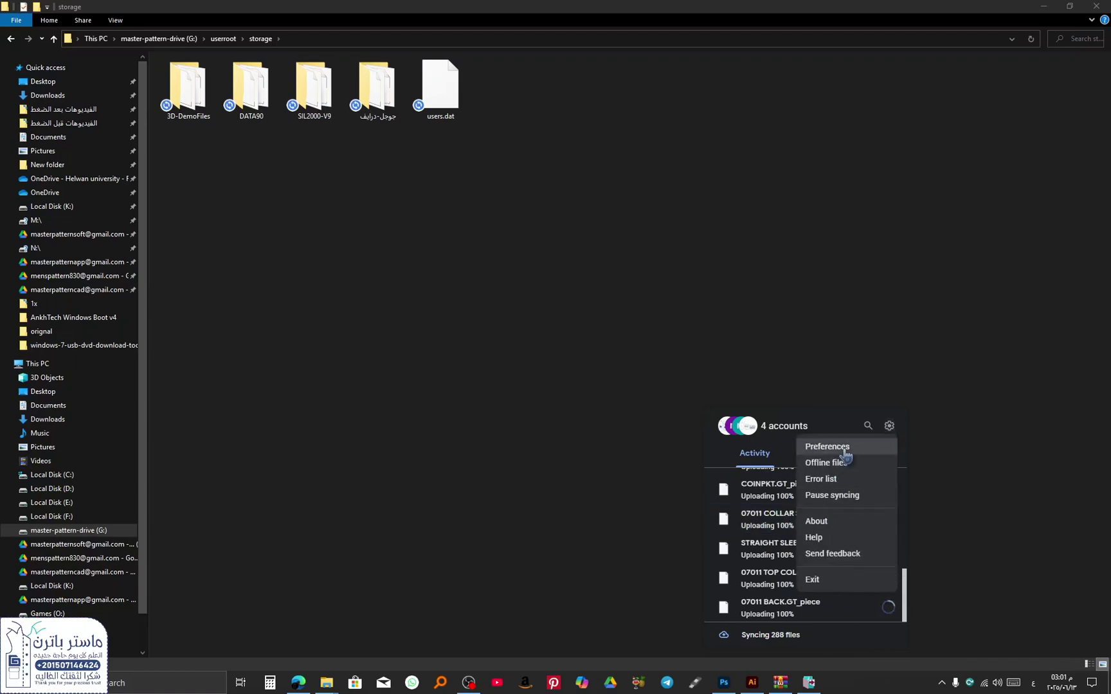
left_click(758, 429)
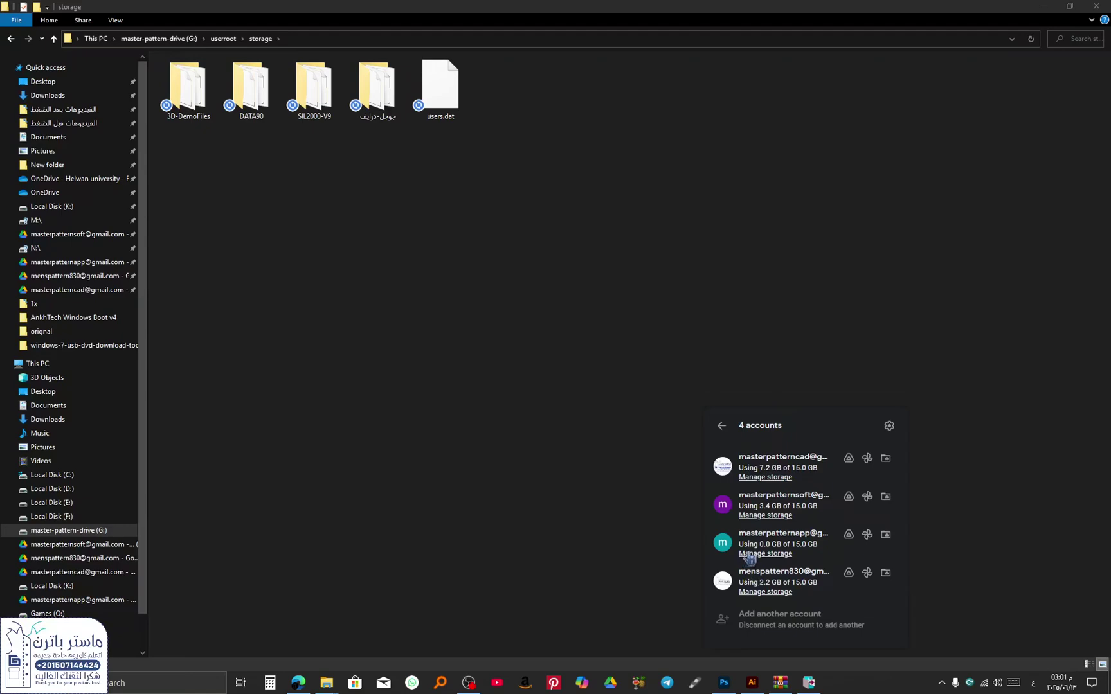
left_click(848, 535)
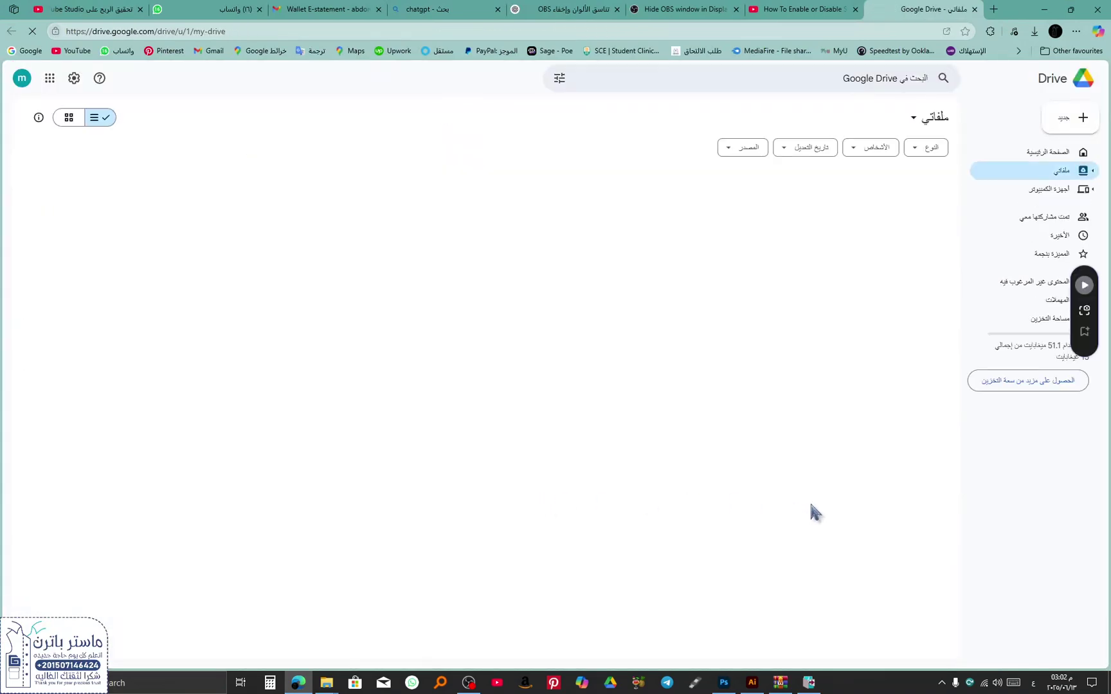
left_click(1044, 188)
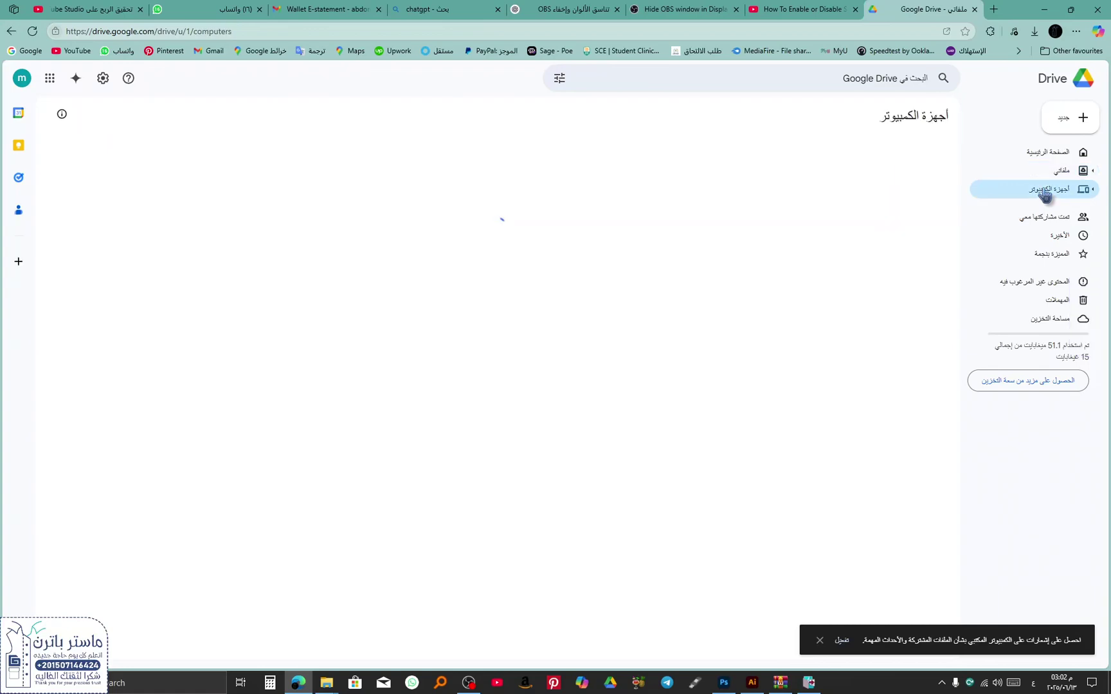
double_click(884, 247)
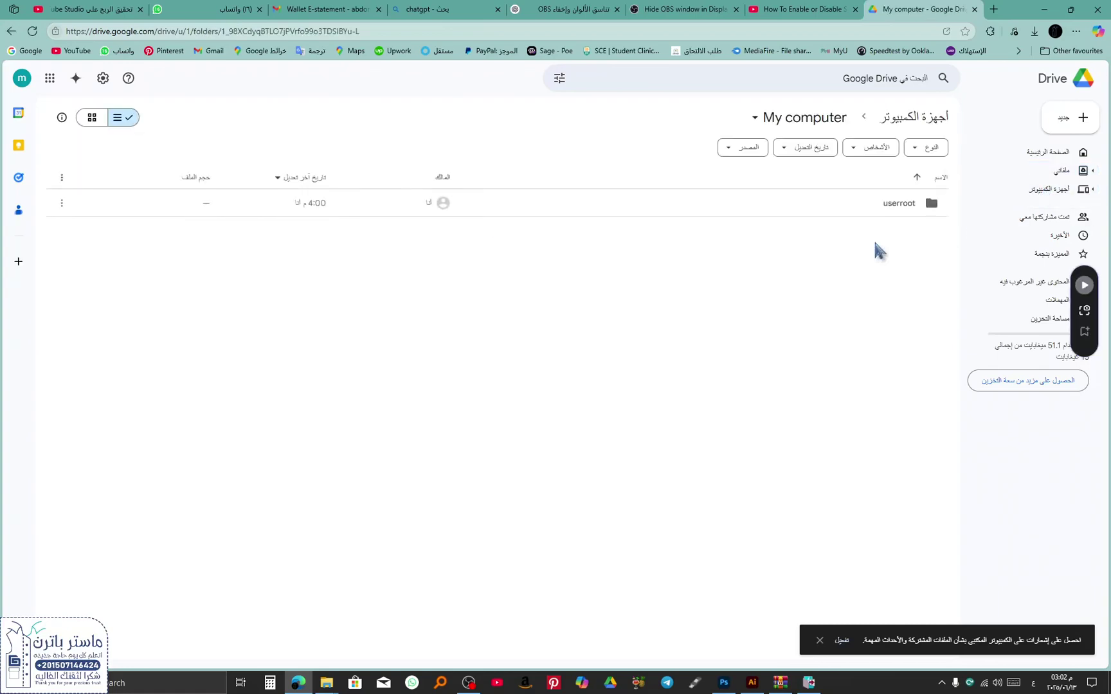
double_click(898, 204)
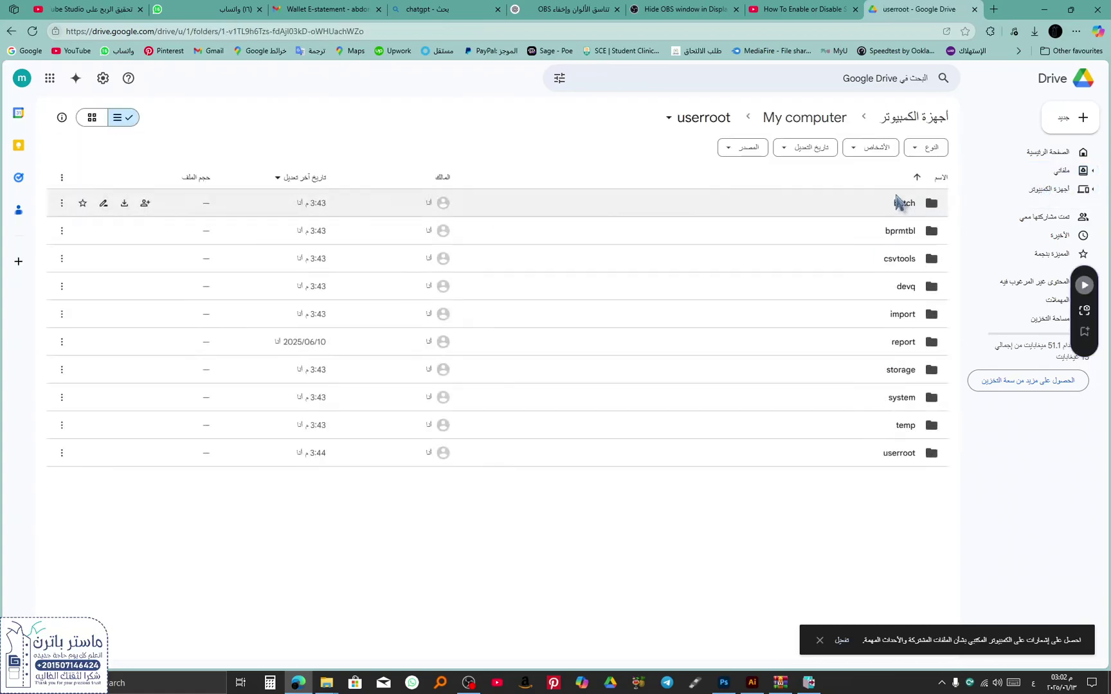
Open the storage folder and its جوجل-درايف subfolder in the online Drive and review the synced contents
left_click(905, 370)
double_click(905, 370)
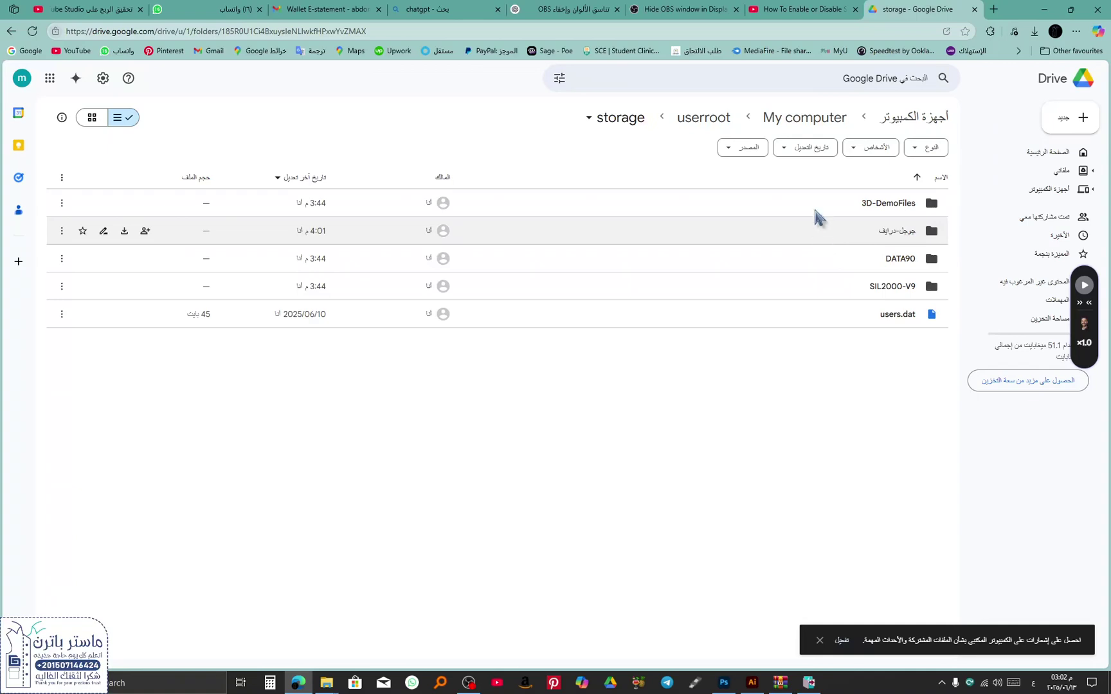
double_click(871, 237)
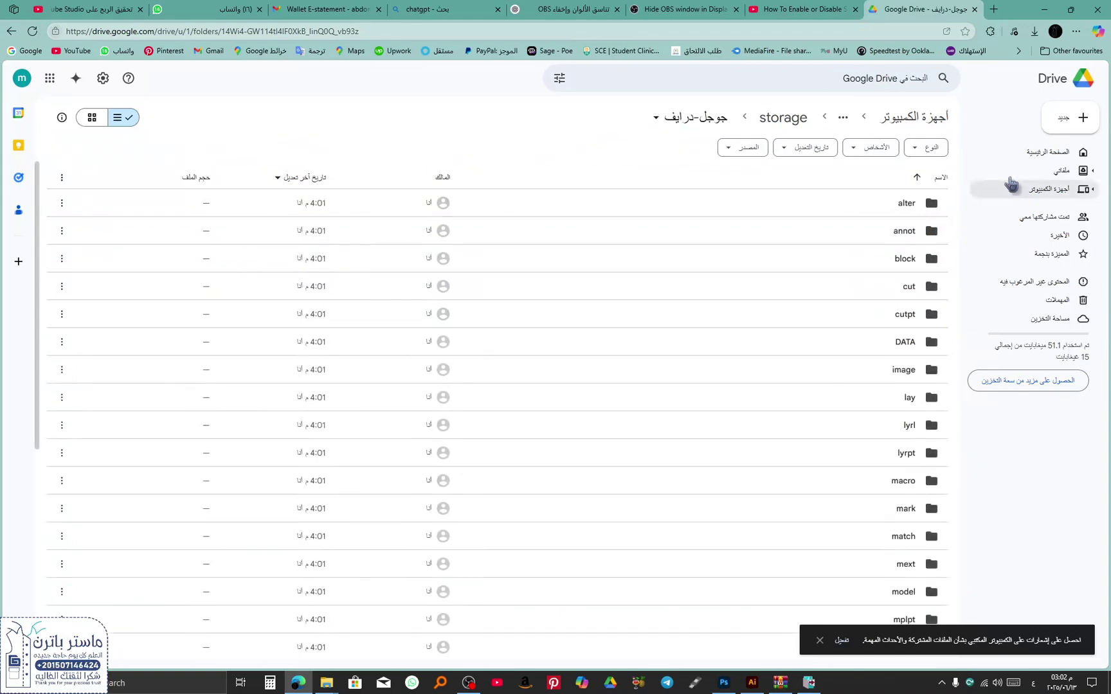
mouse_move(1086, 286)
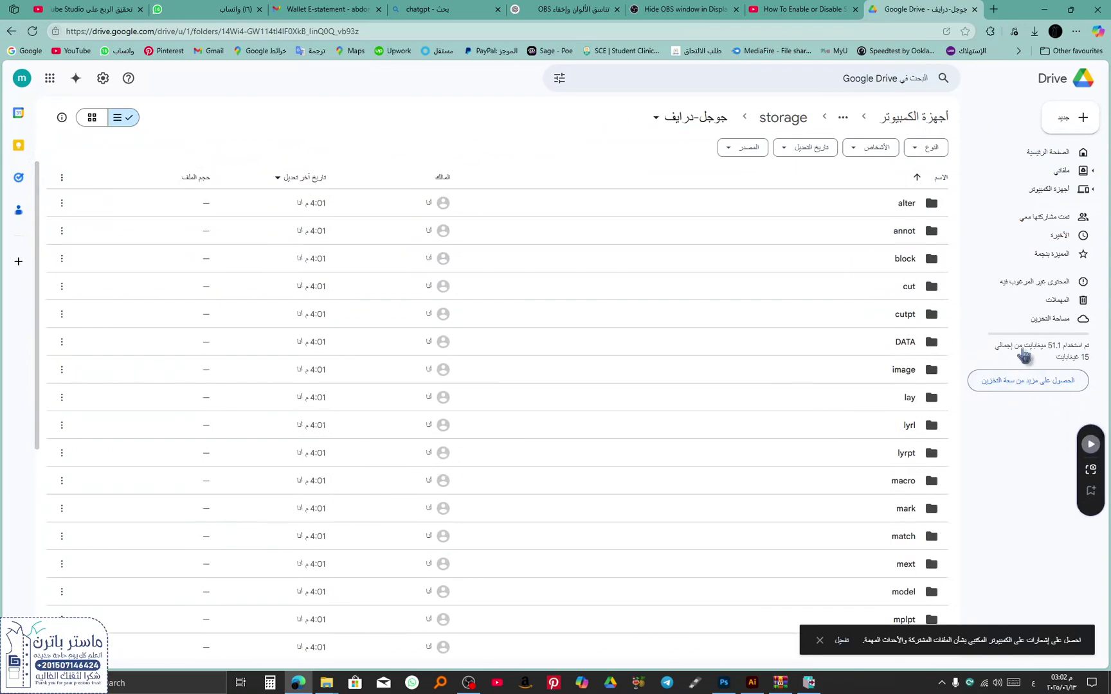
scroll(858, 332, "down", 6)
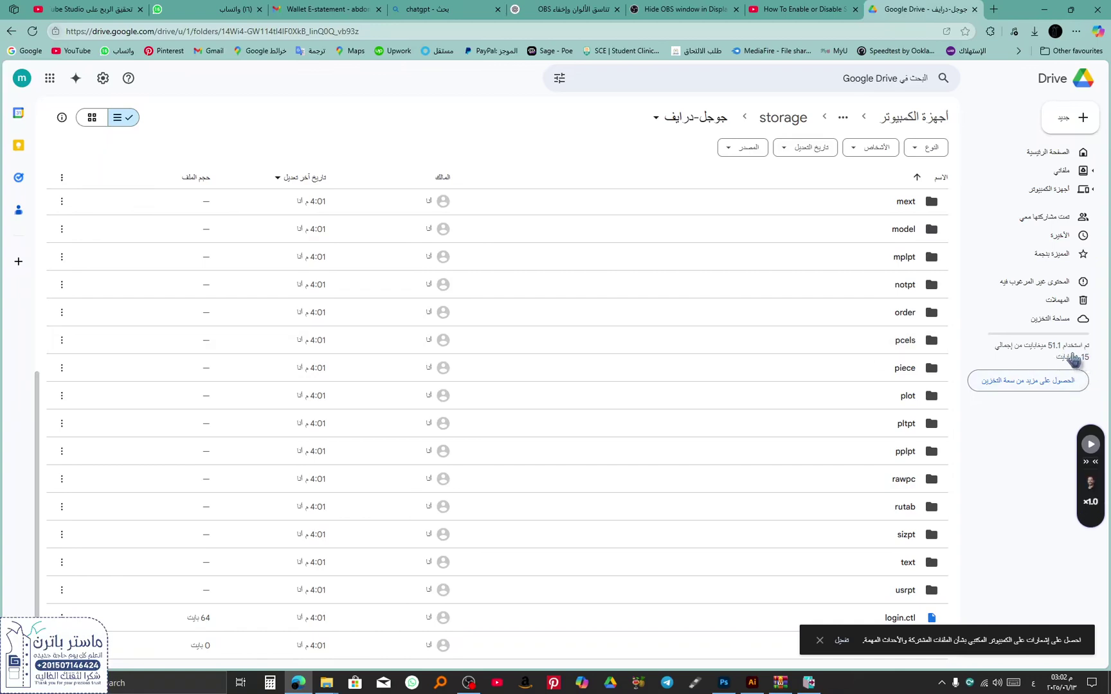
Review the Google One 100 GB and 200 GB storage plans, collapse their details and return to the Drive folder page
left_click(1030, 392)
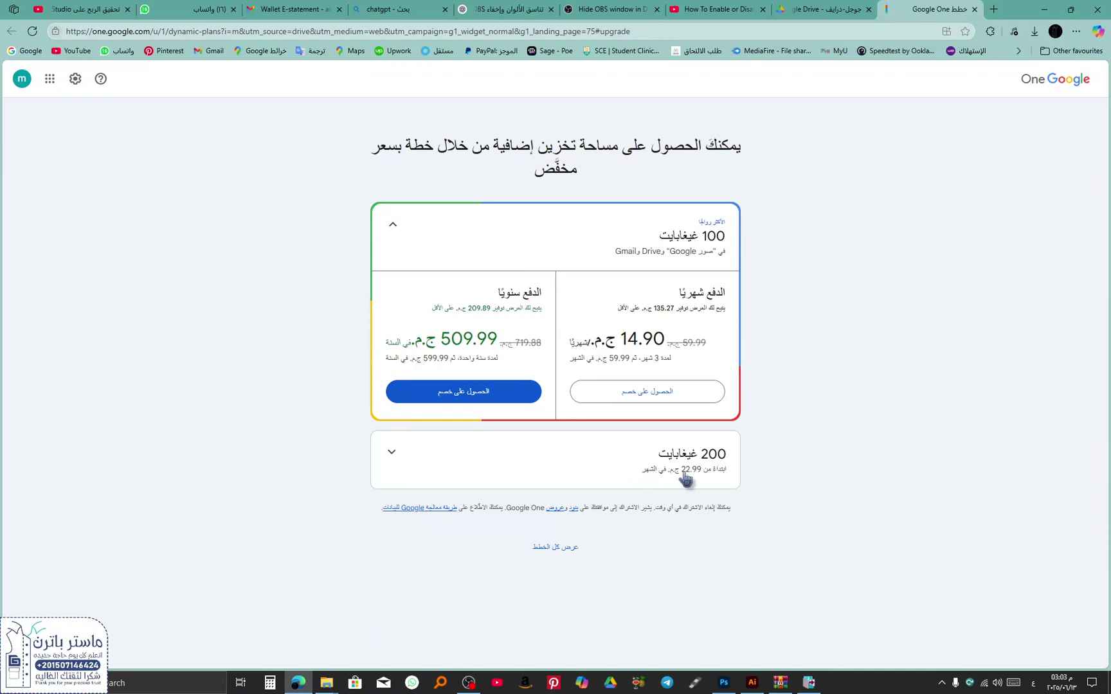
left_click(393, 453)
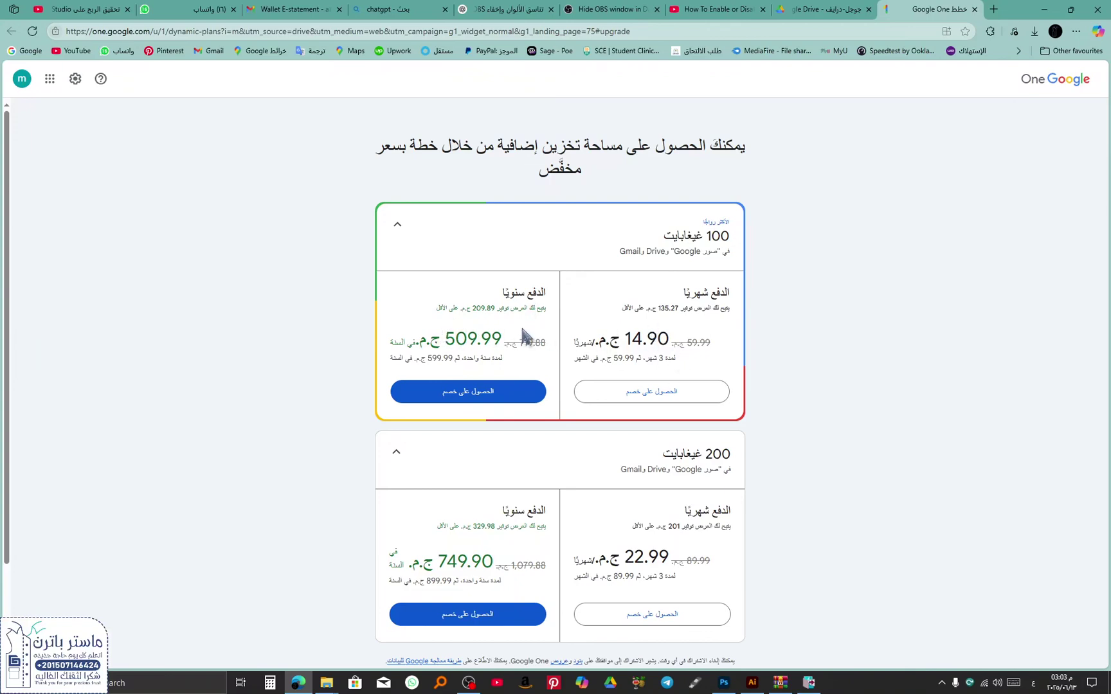
left_click(396, 223)
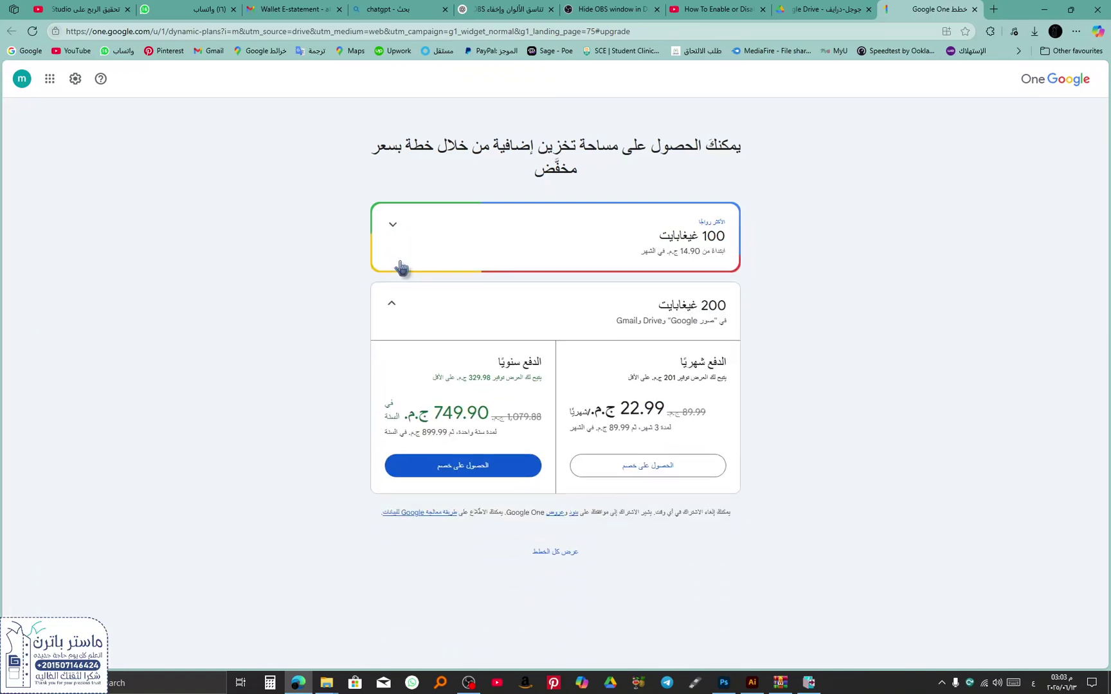
left_click(396, 310)
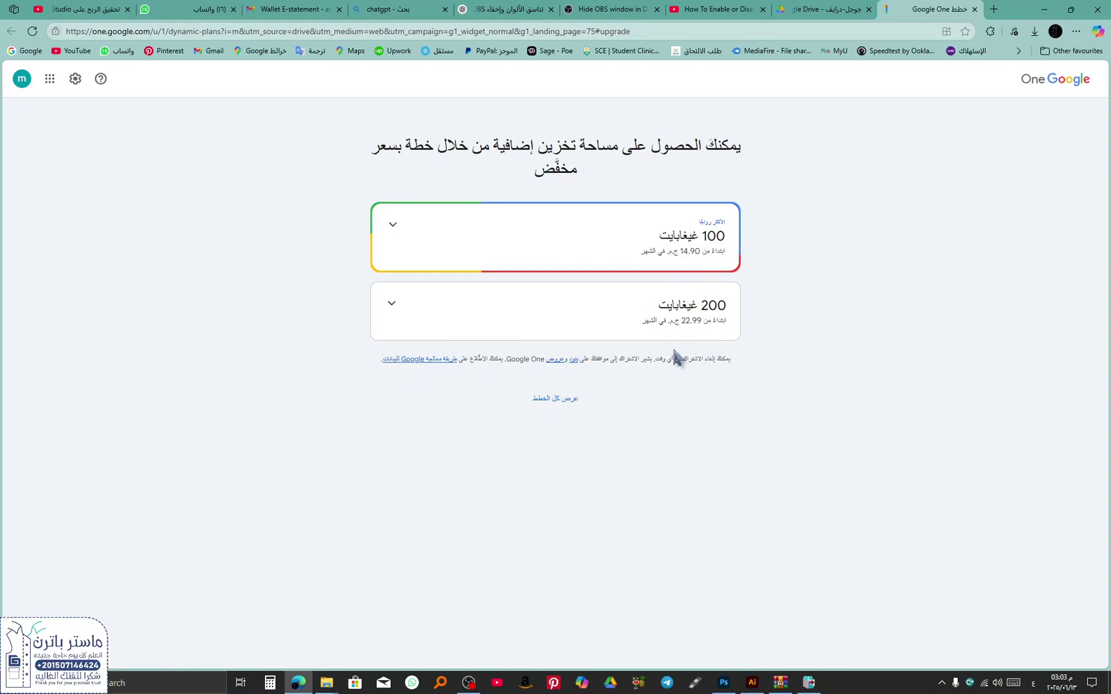
left_click(829, 9)
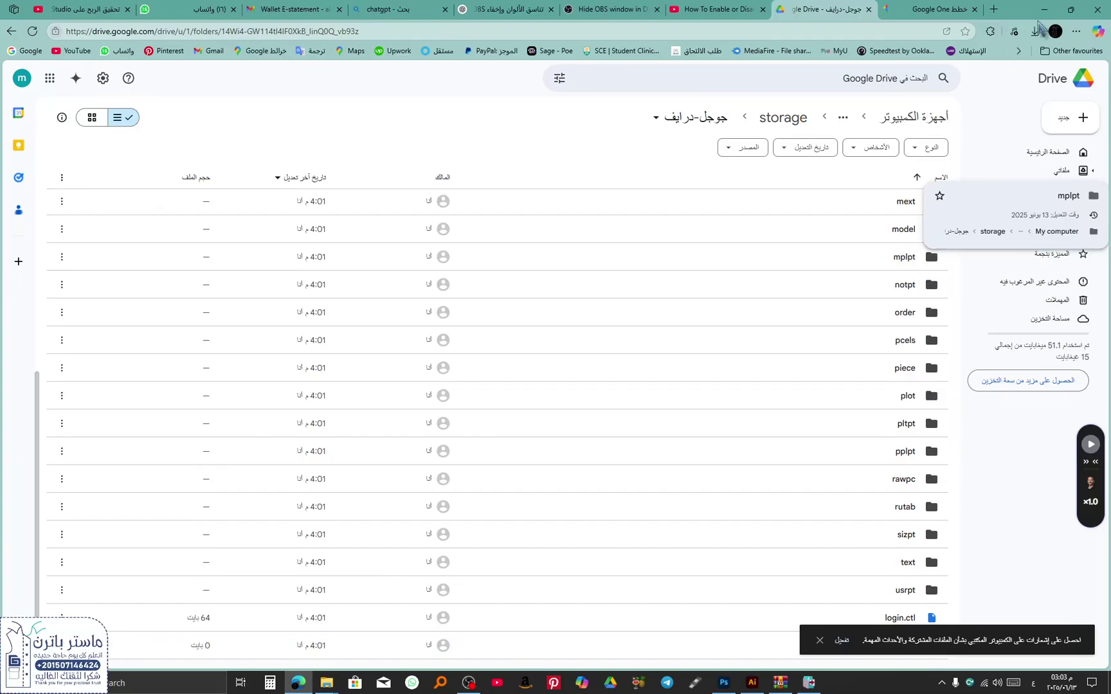
Switch to AccuMark Explorer and start adding a new image to the جوجل-درايف storage area on drive G:
key("alt+Tab")
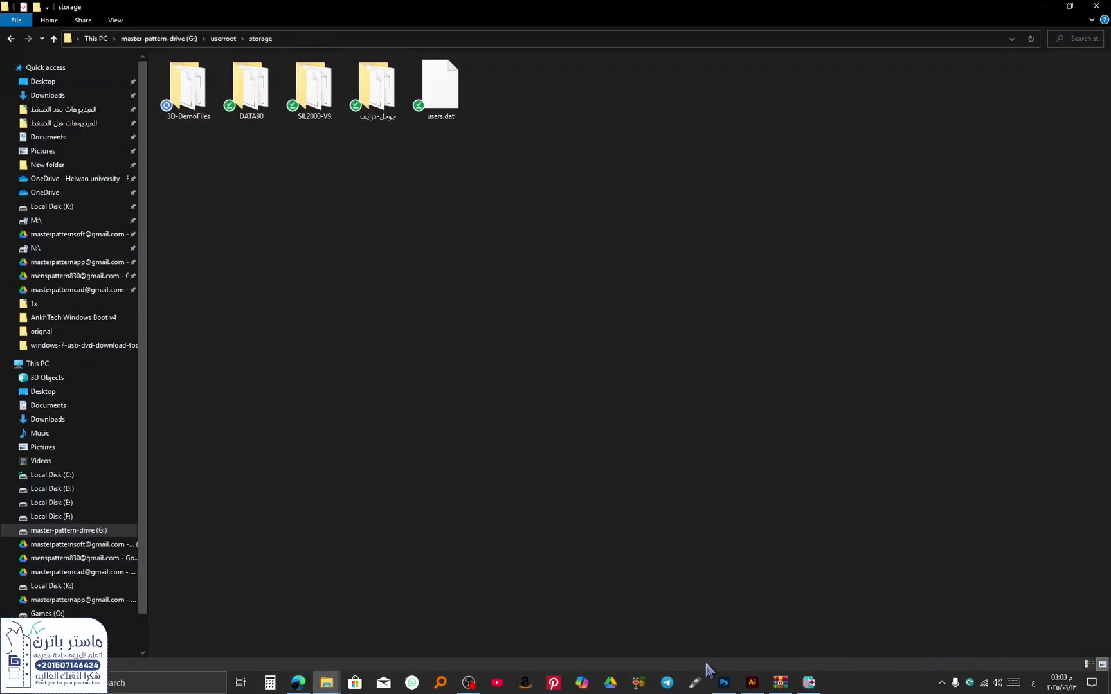
left_click(808, 682)
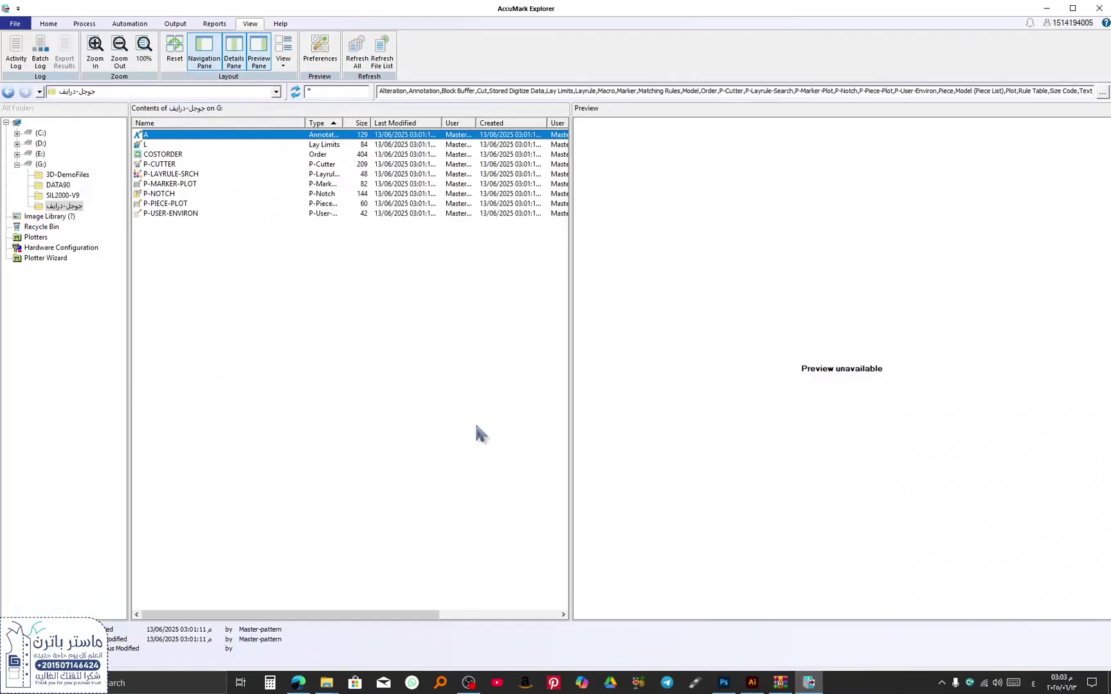
right_click(292, 320)
mouse_move(352, 365)
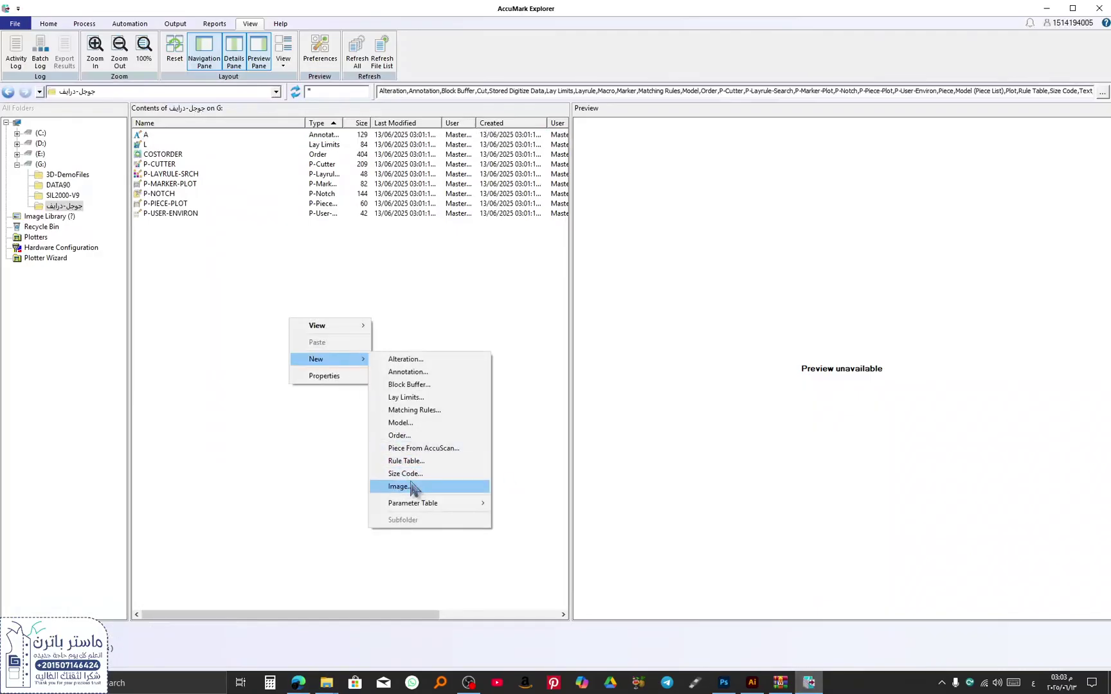
left_click(413, 489)
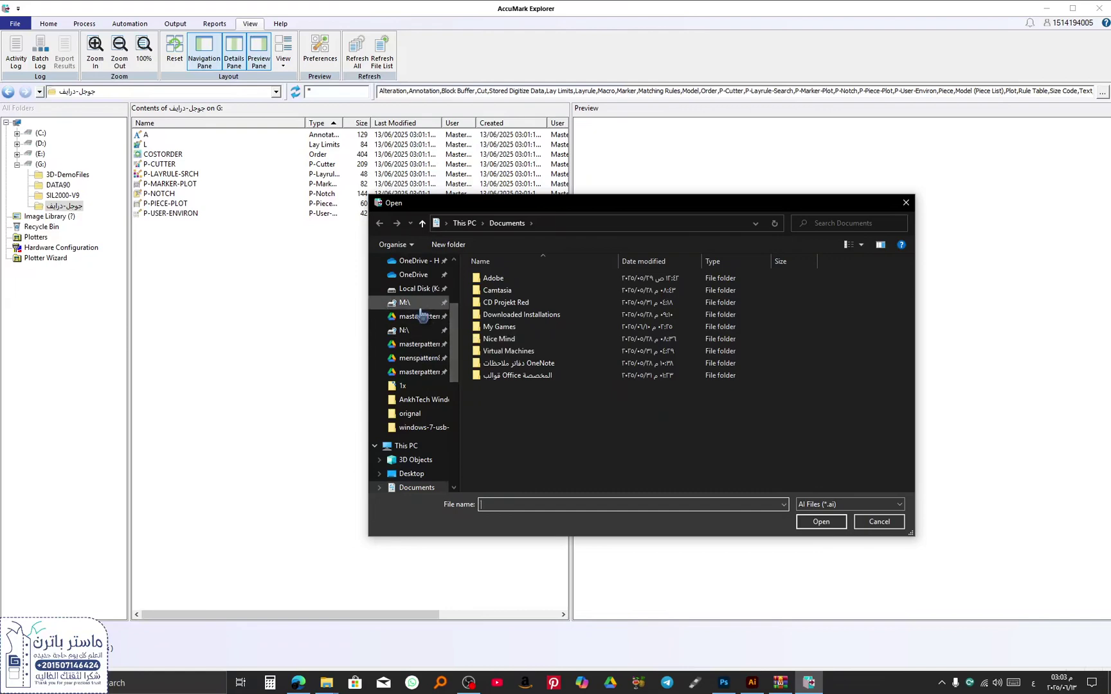
Browse drive E: to the كورس جربر ١٧ folder and open the 1x folder nested inside its 1x subfolder
scroll(421, 315, "up", 3)
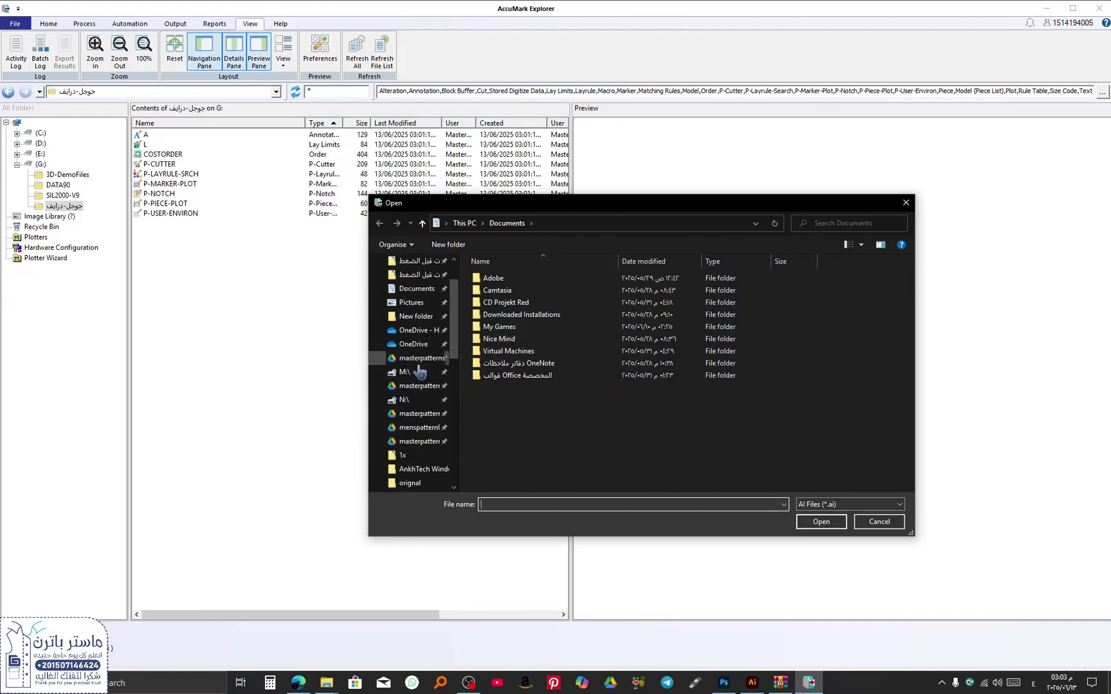
scroll(419, 372, "down", 5)
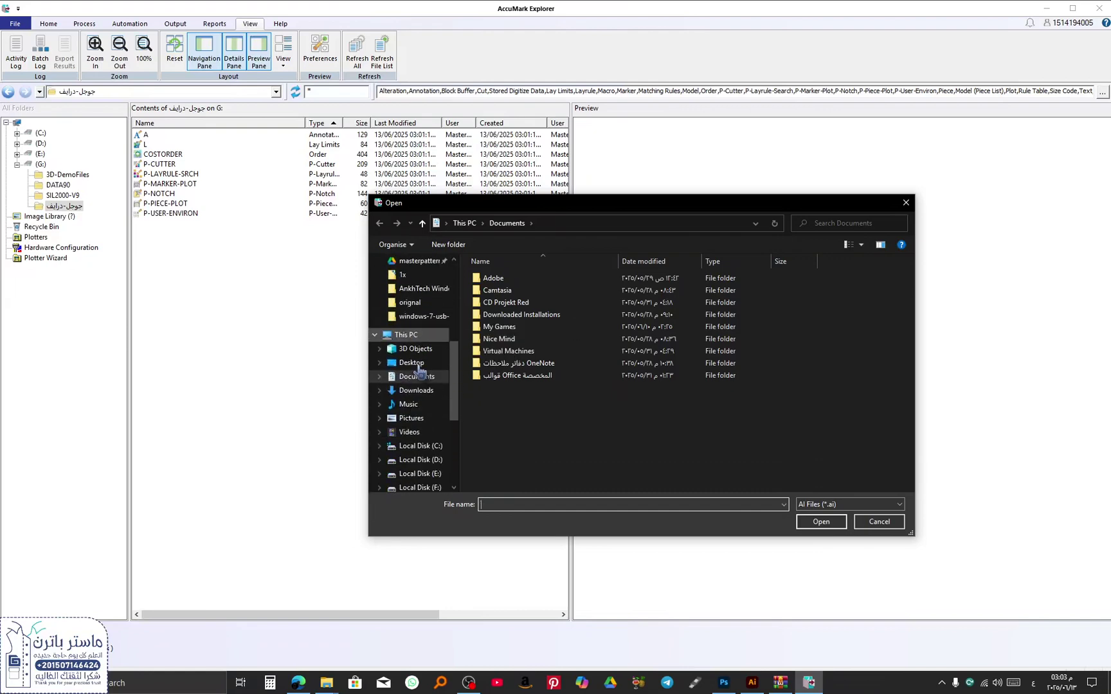
scroll(419, 370, "down", 1)
left_click(421, 445)
scroll(518, 444, "down", 4)
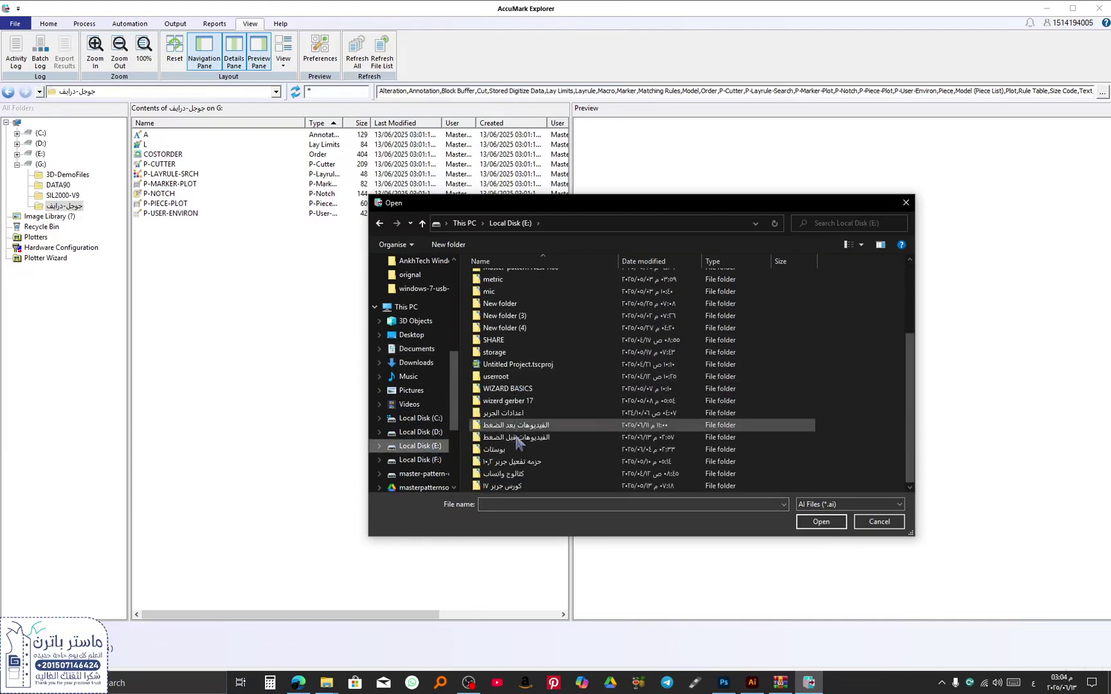
double_click(508, 485)
double_click(505, 279)
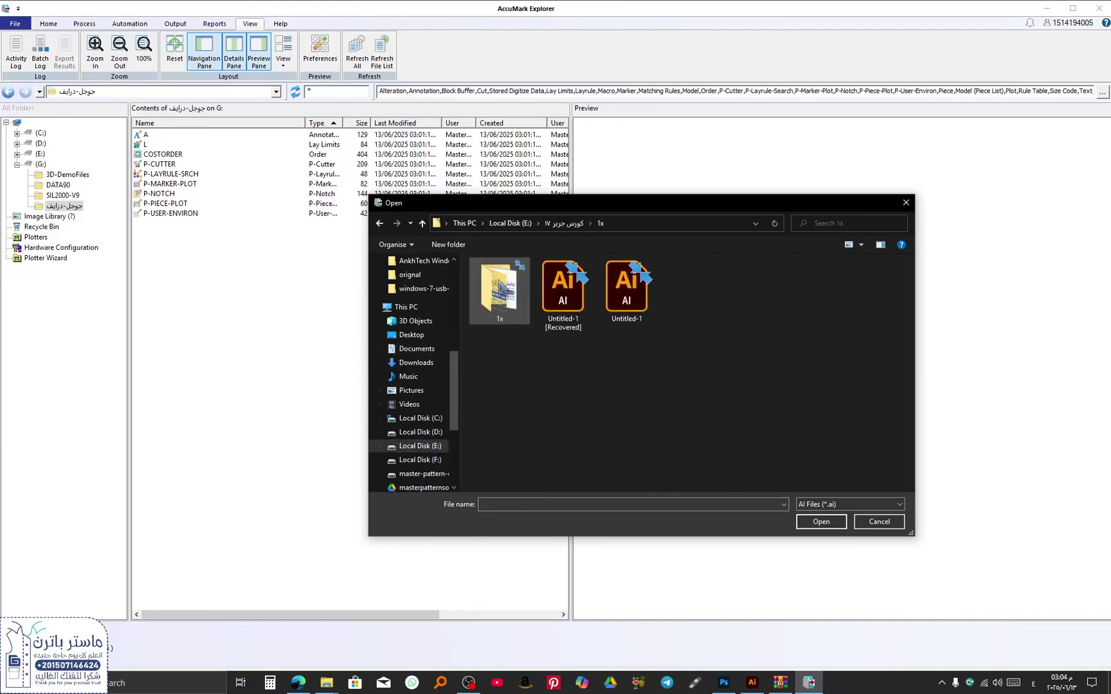
double_click(500, 283)
Limit the file type to JPEG, import the logo image into the storage area and preview LOGO-JPG
left_click(805, 504)
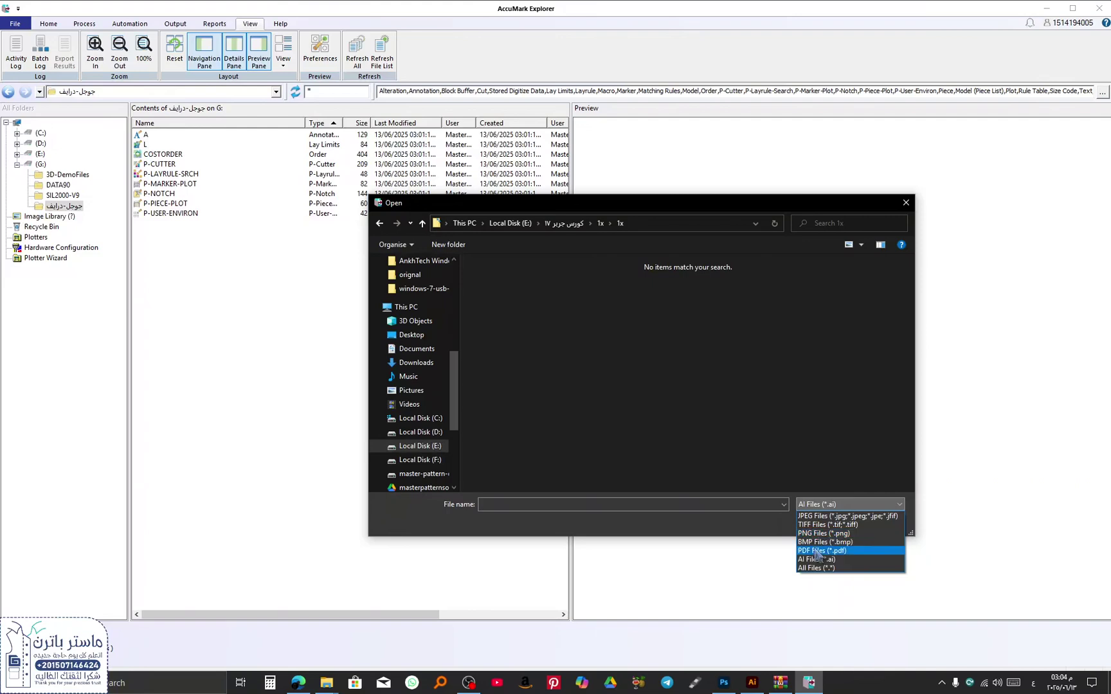
left_click(821, 516)
double_click(501, 289)
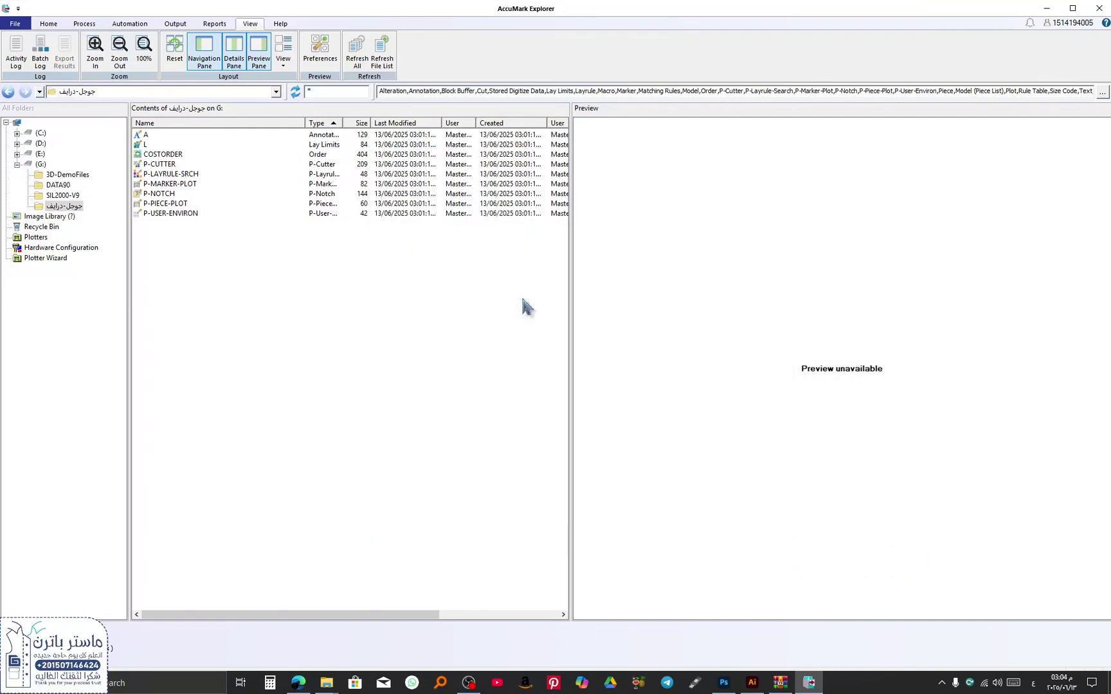
left_click(224, 165)
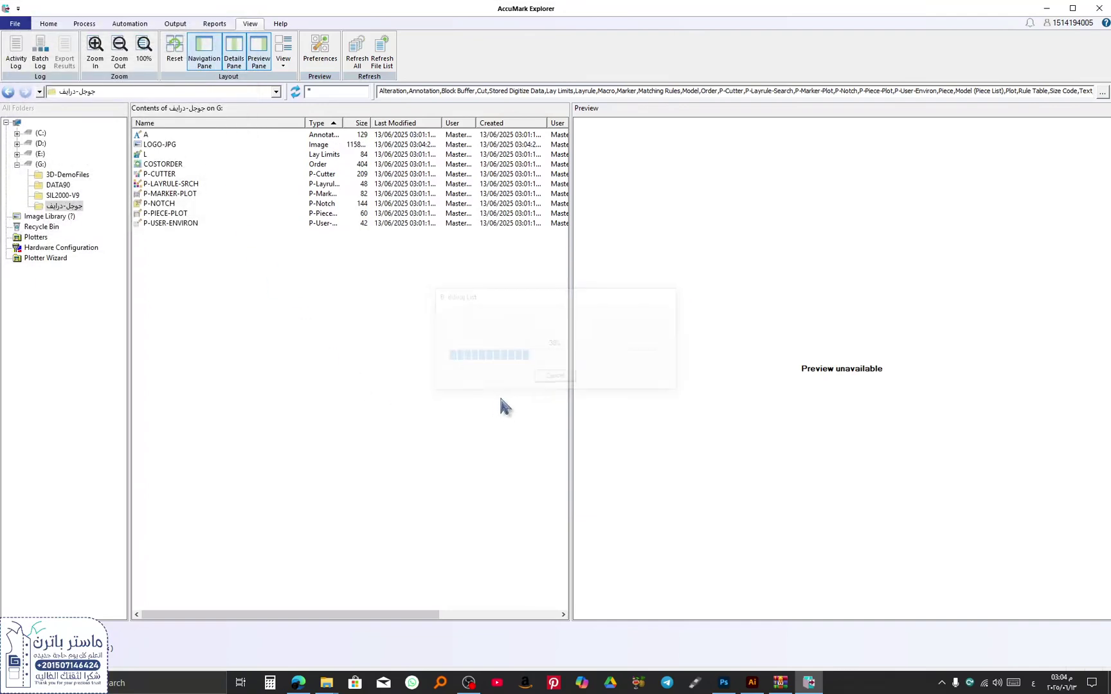
left_click(140, 147)
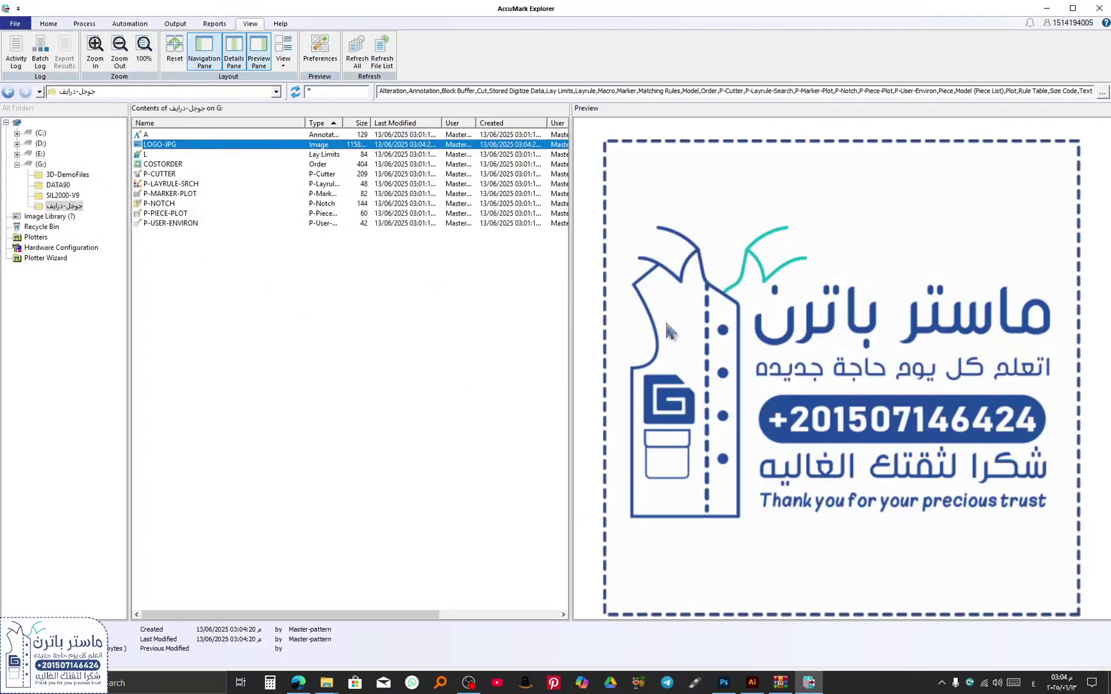
Check Google Drive's sync activity for the LOGO-JPG.GT_image upload, then return to AccuMark Explorer
left_click(942, 683)
left_click(895, 659)
scroll(830, 578, "up", 5)
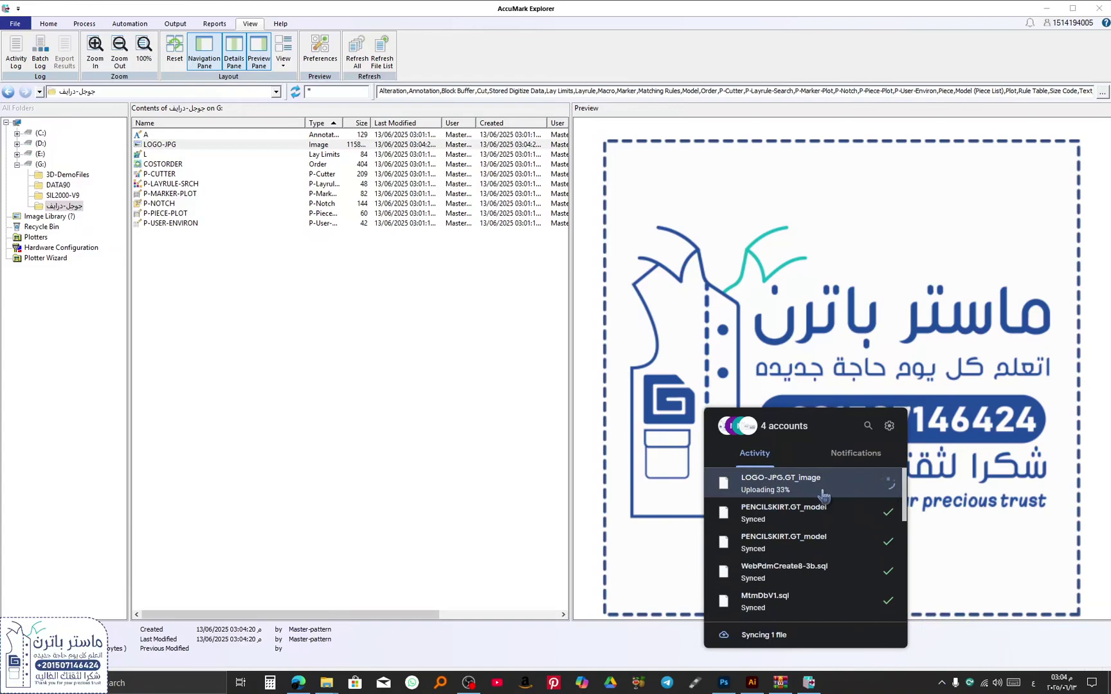
left_click(808, 686)
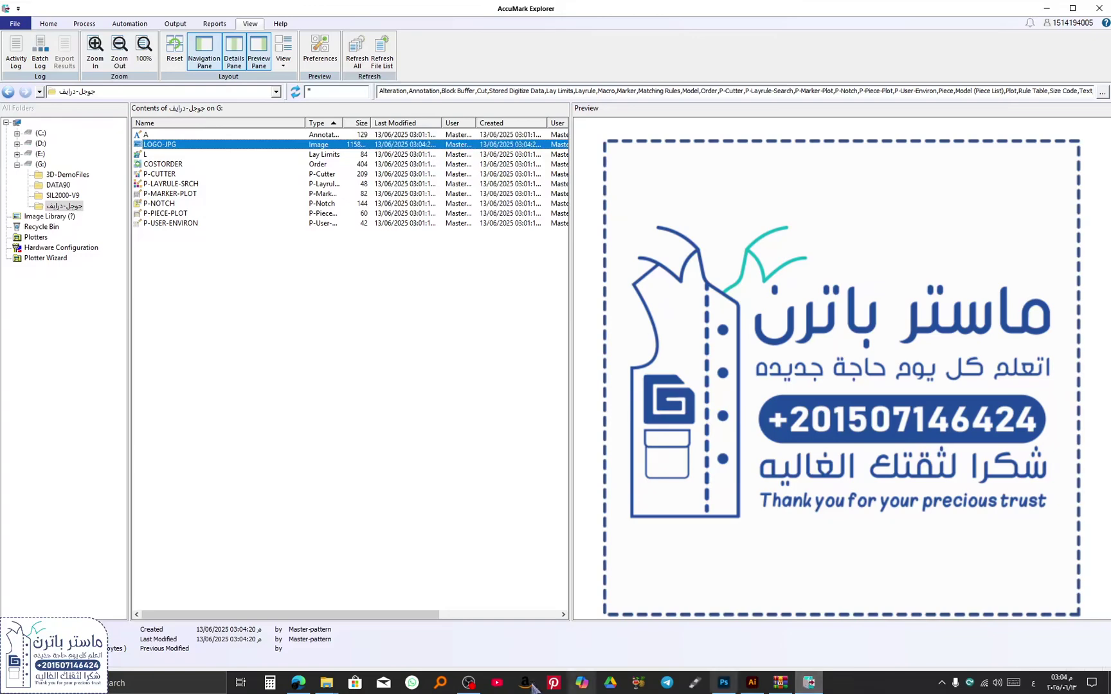
Switch to the online Drive, look through the جوجل-درايف folder, go up to storage and reopen the folder
left_click(303, 685)
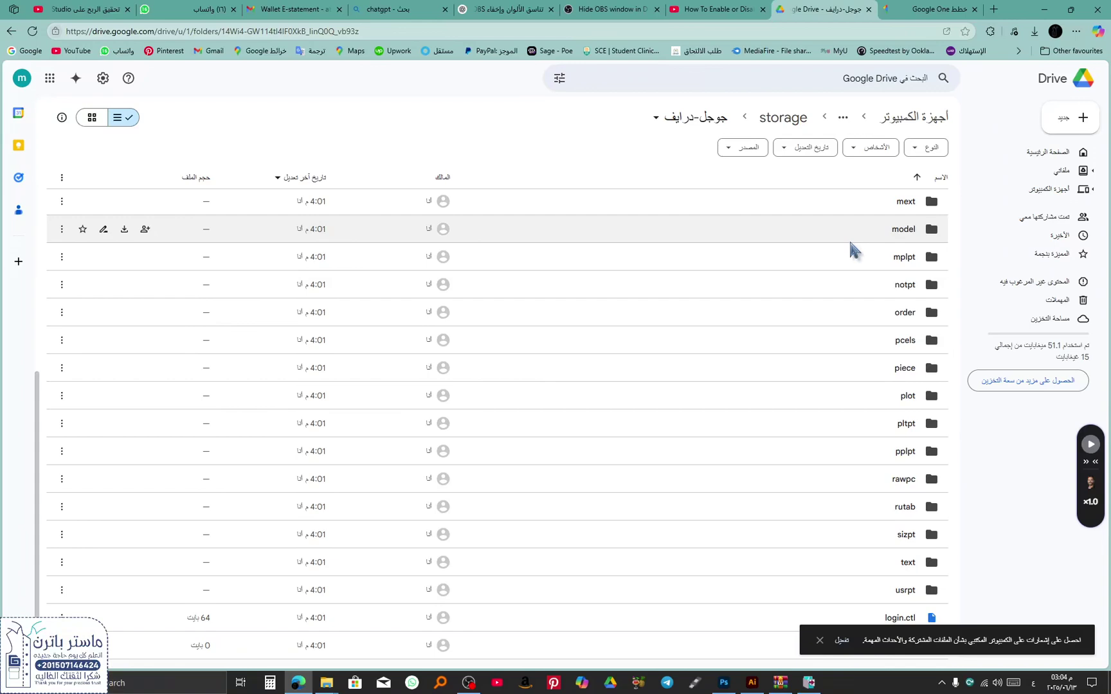
scroll(850, 244, "up", 6)
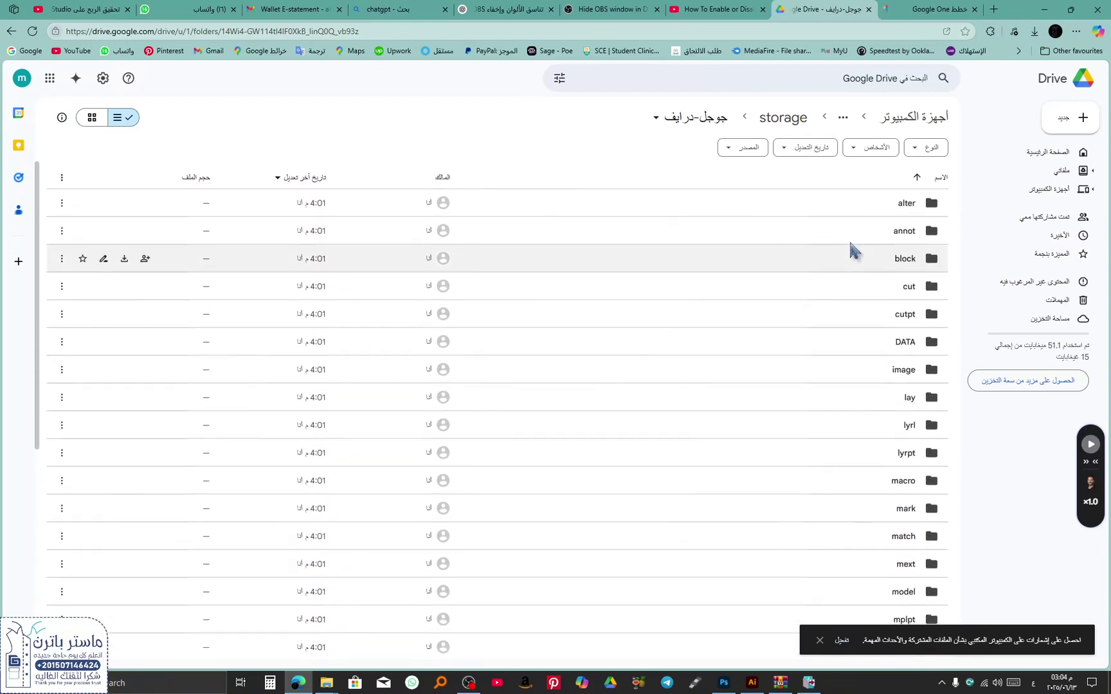
scroll(874, 431, "down", 3)
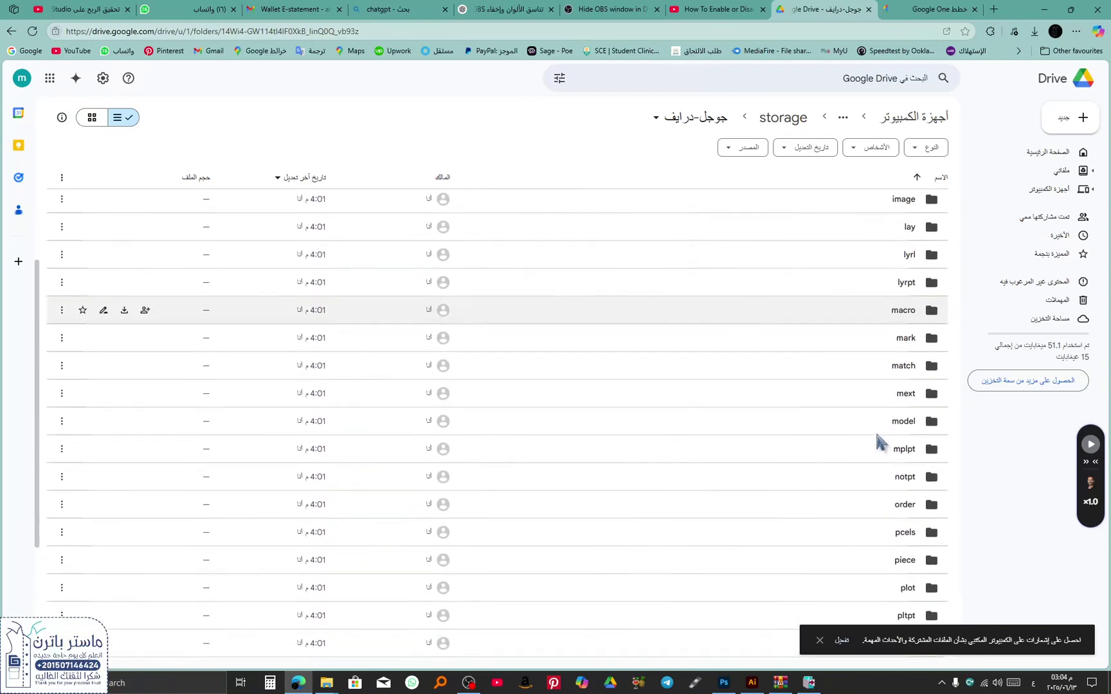
scroll(877, 443, "down", 3)
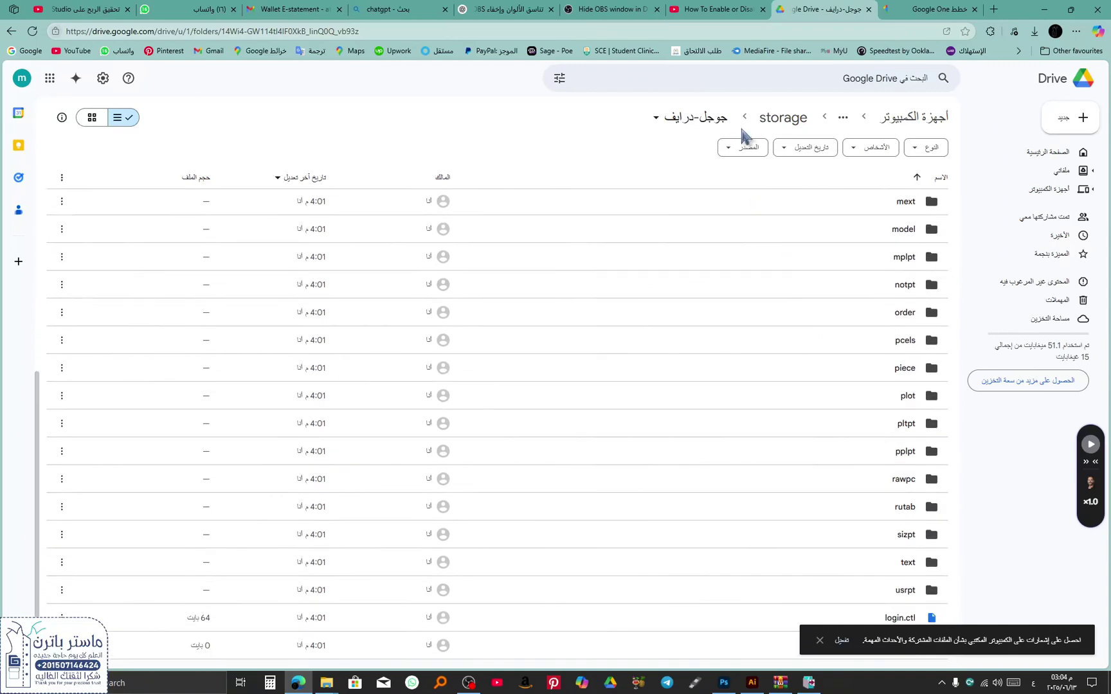
left_click(729, 126)
left_click(783, 118)
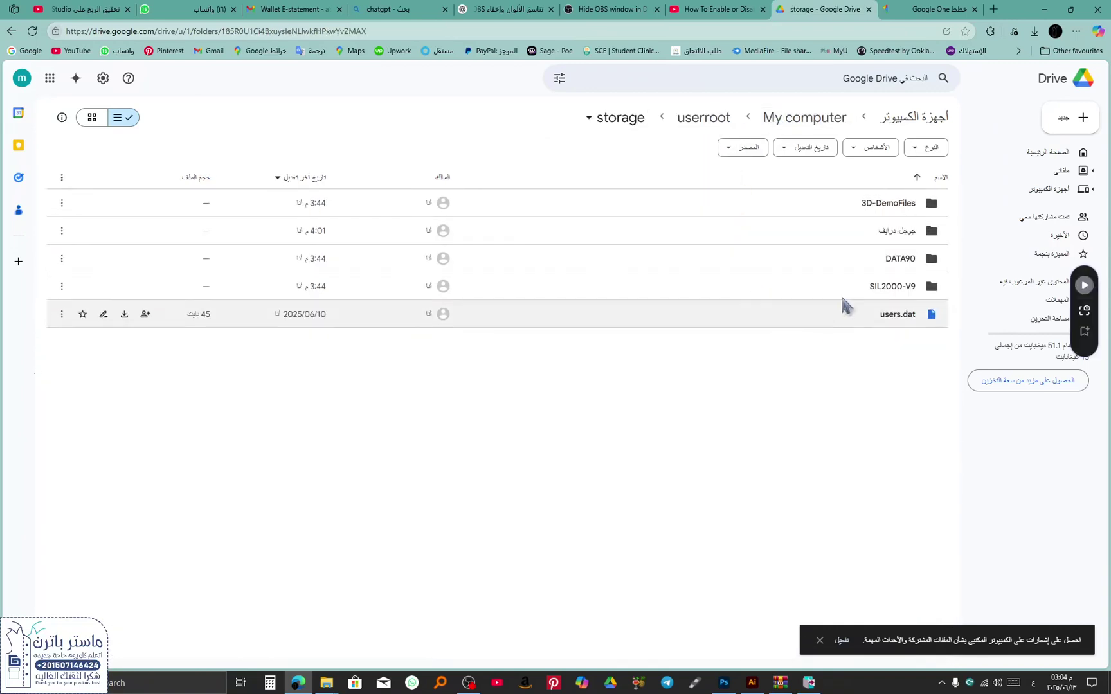
double_click(905, 233)
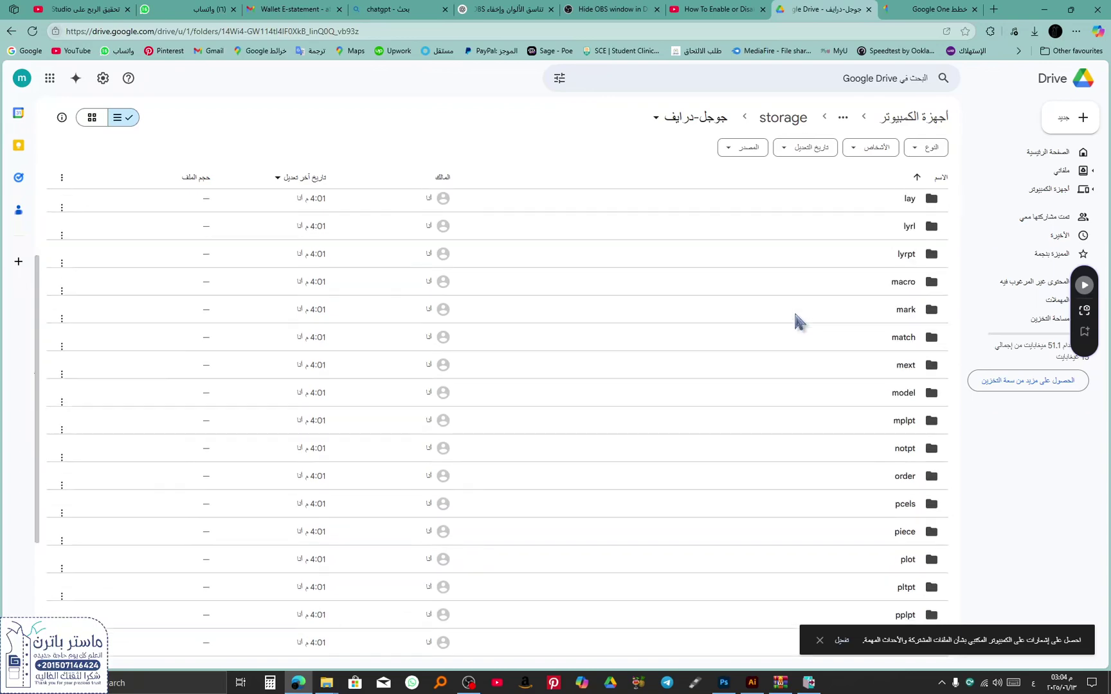
Open the image subfolder in the online Drive, try to preview LOGO-JPG.GT_image and close the preview
scroll(877, 283, "down", 1)
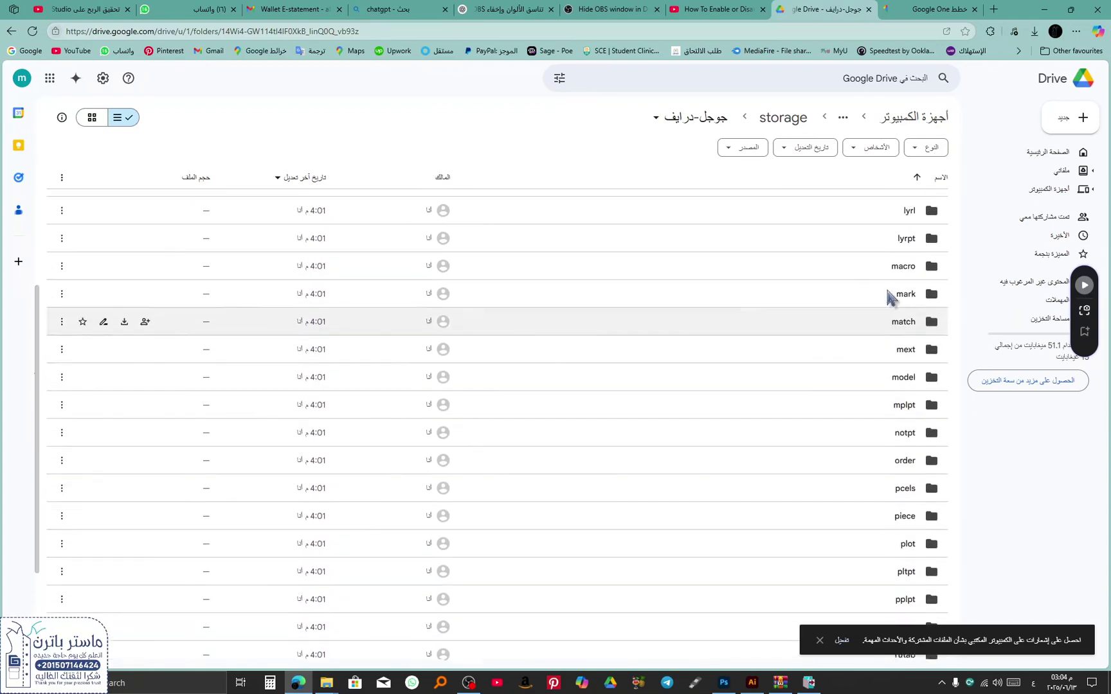
scroll(886, 295, "up", 3)
double_click(899, 248)
left_click(877, 205)
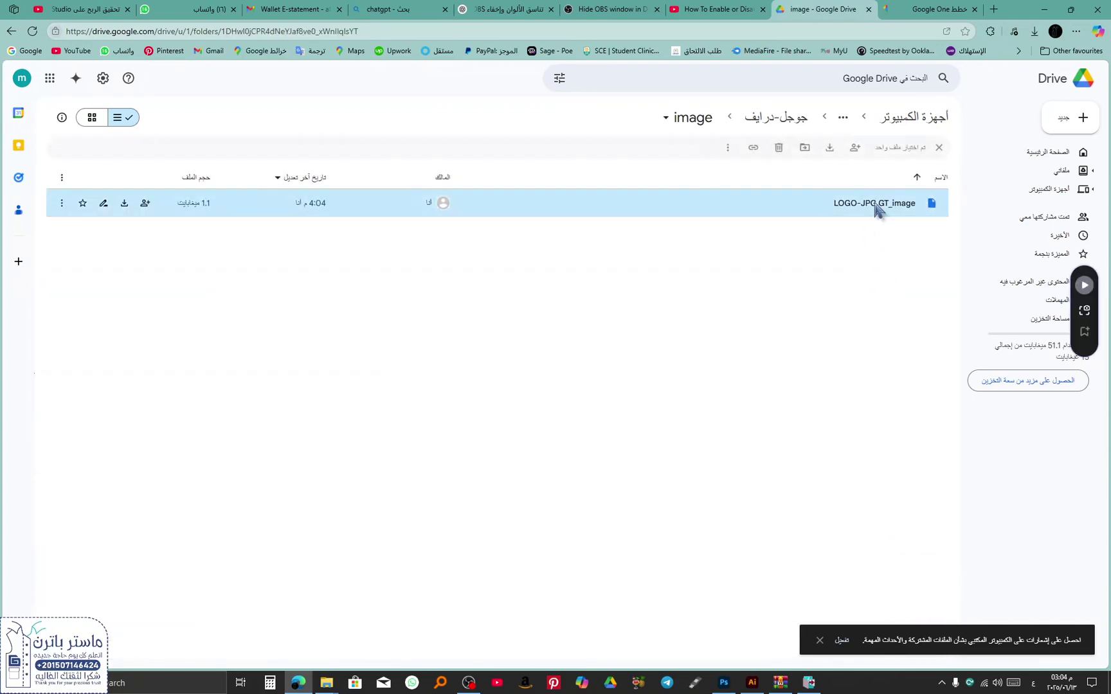
double_click(873, 208)
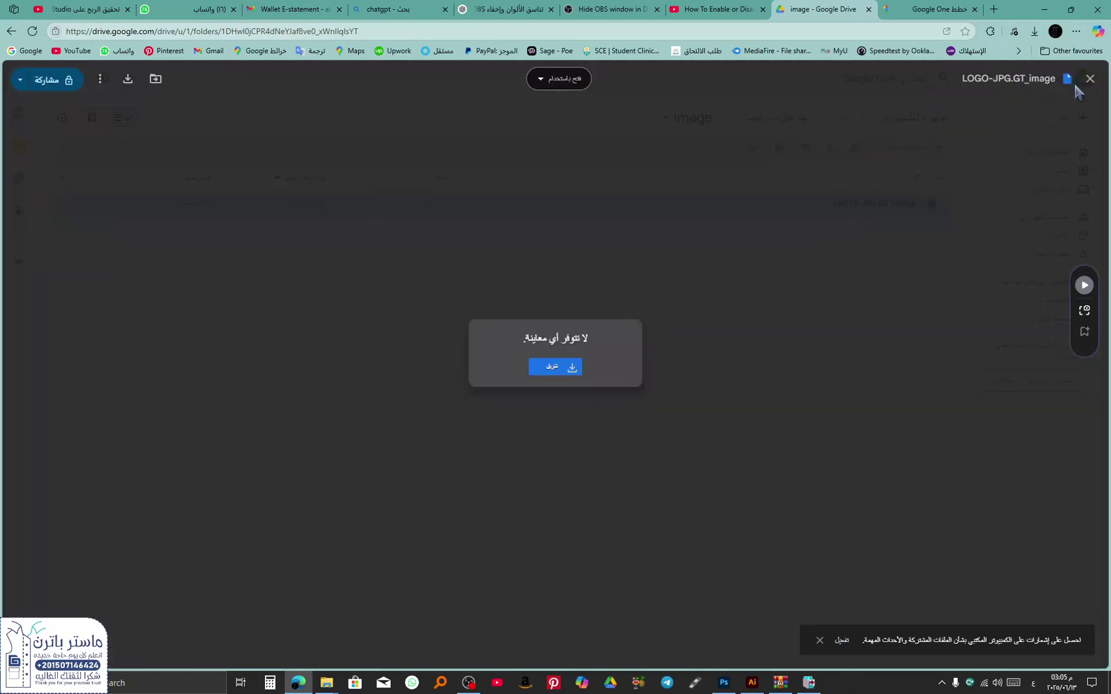
left_click(1089, 79)
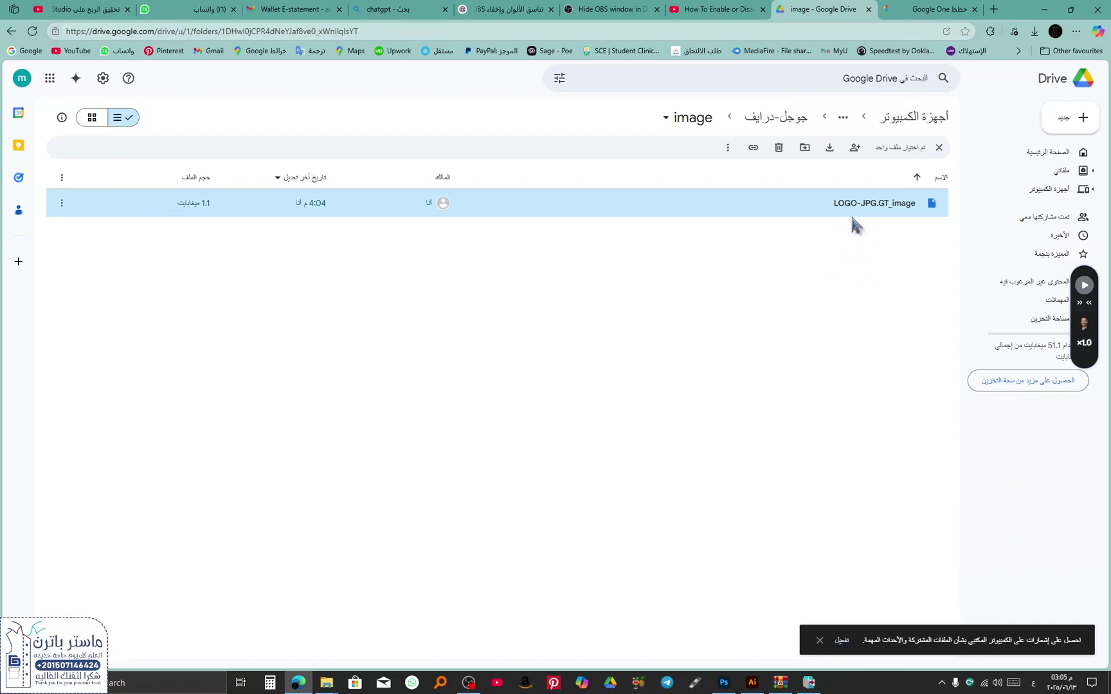
Go back up to My computer in the online Drive and download the whole userroot folder
left_click(774, 117)
left_click(787, 119)
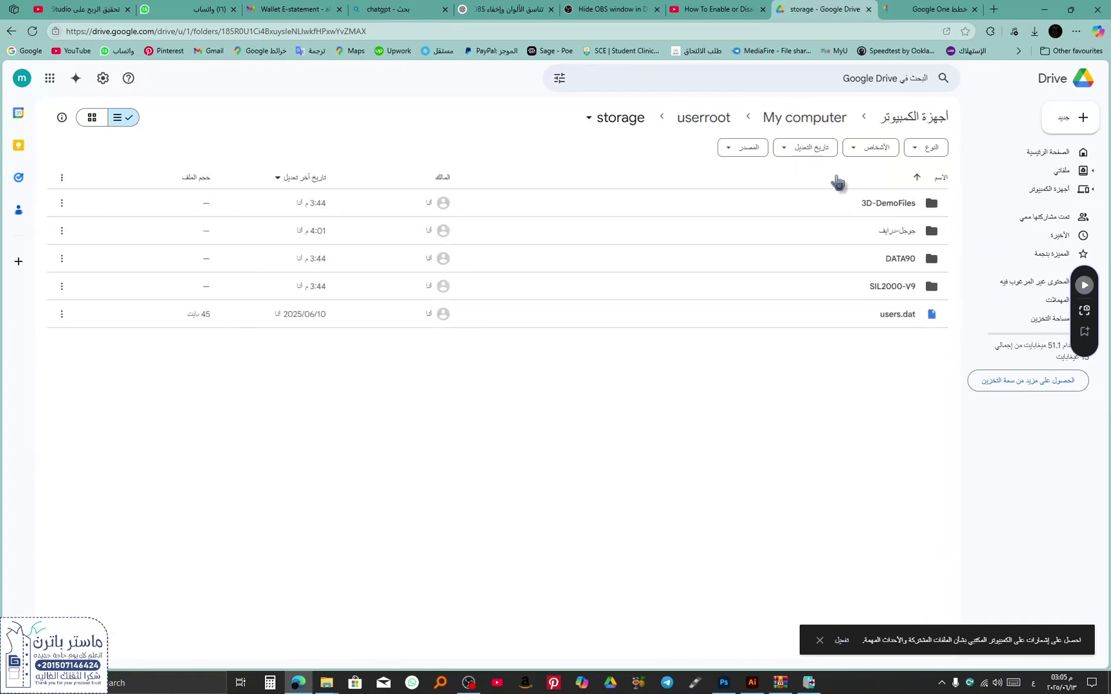
left_click(704, 117)
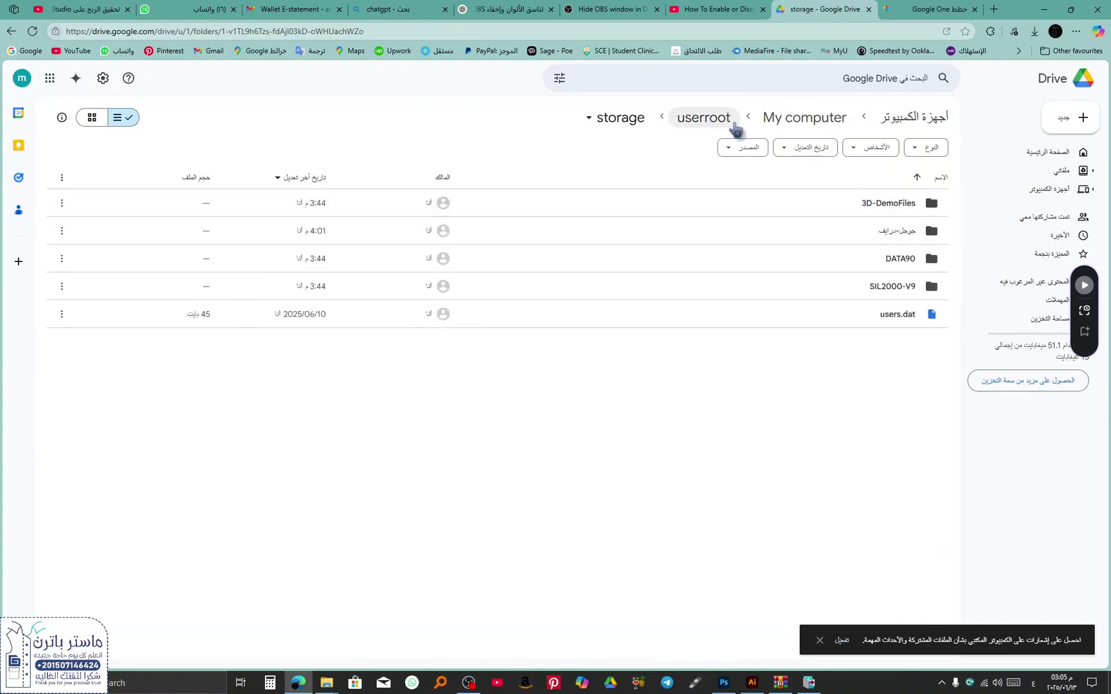
left_click(794, 119)
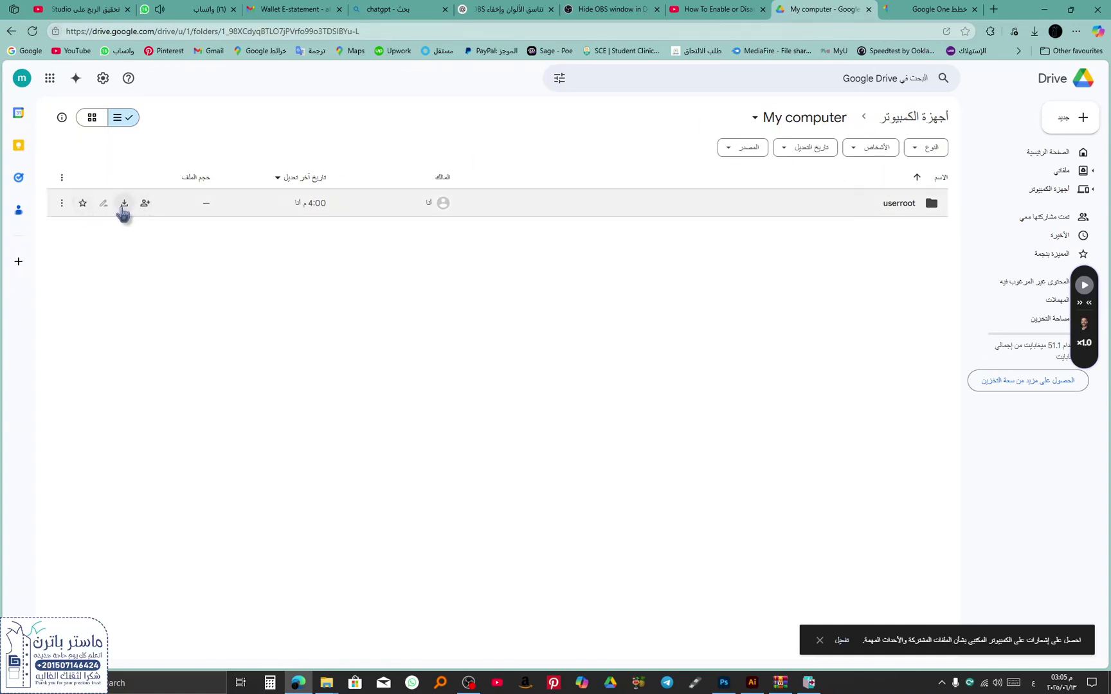
left_click(123, 204)
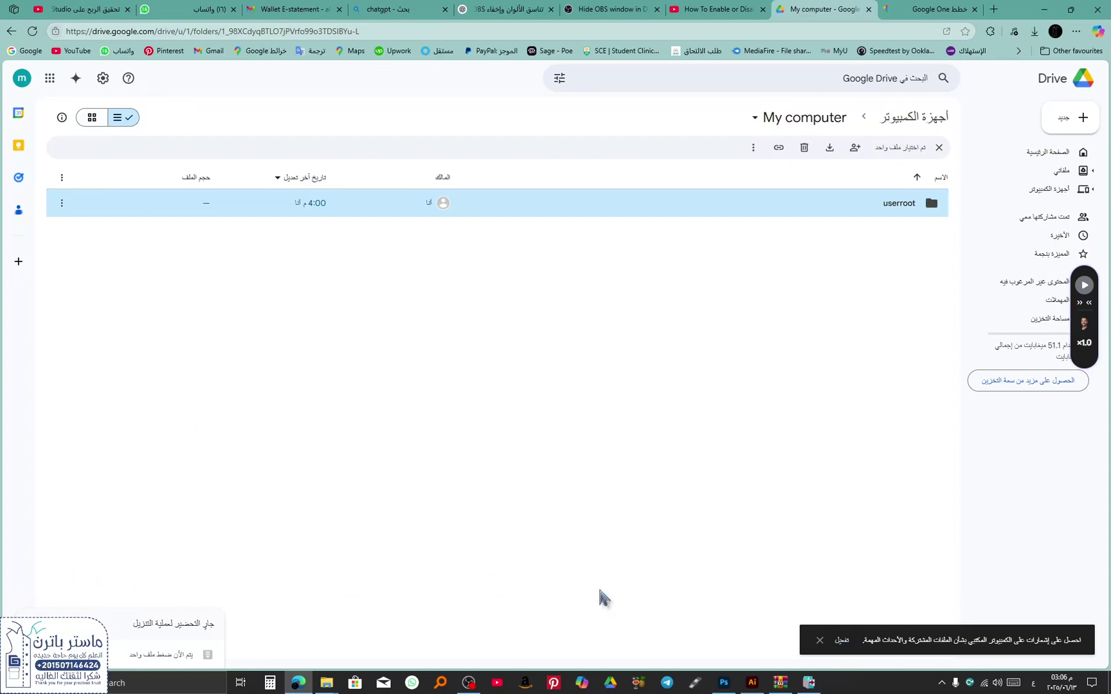
Switch back to AccuMark Explorer and widen the file list's Type column slightly
left_click(808, 682)
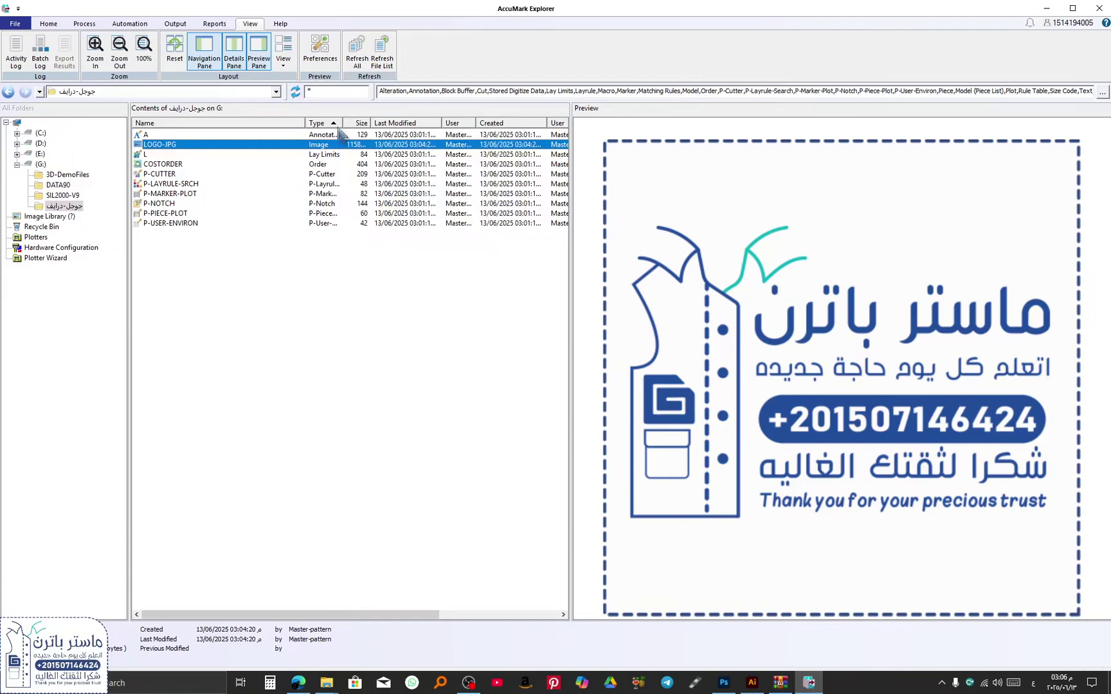
left_click_drag(343, 123, 355, 122)
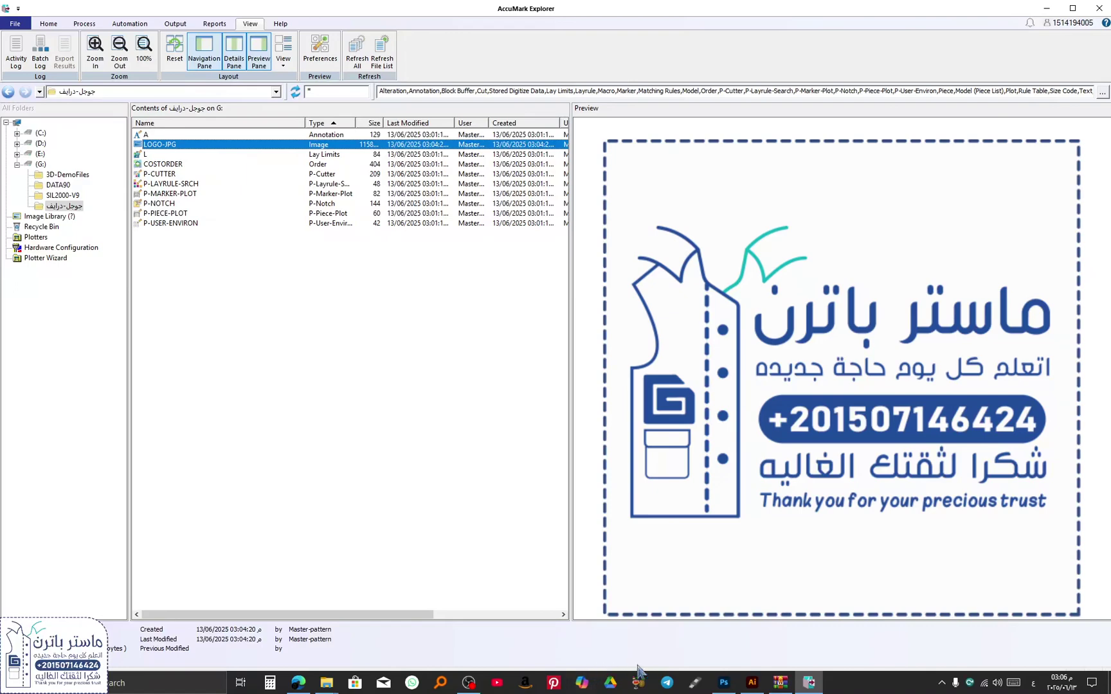
left_click(469, 683)
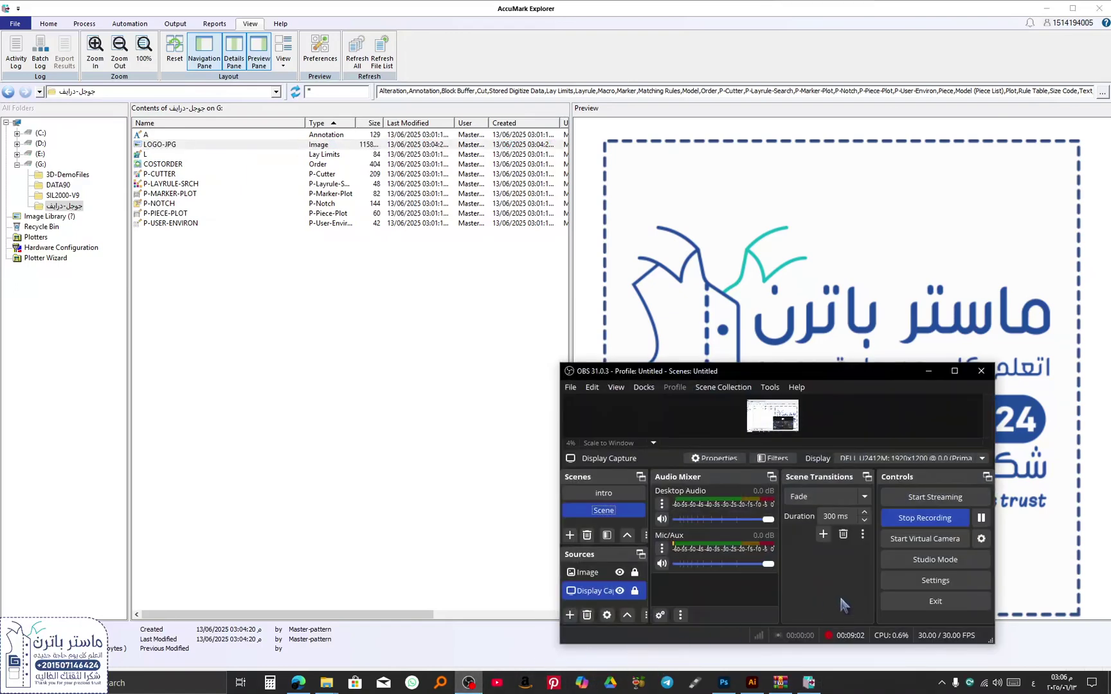